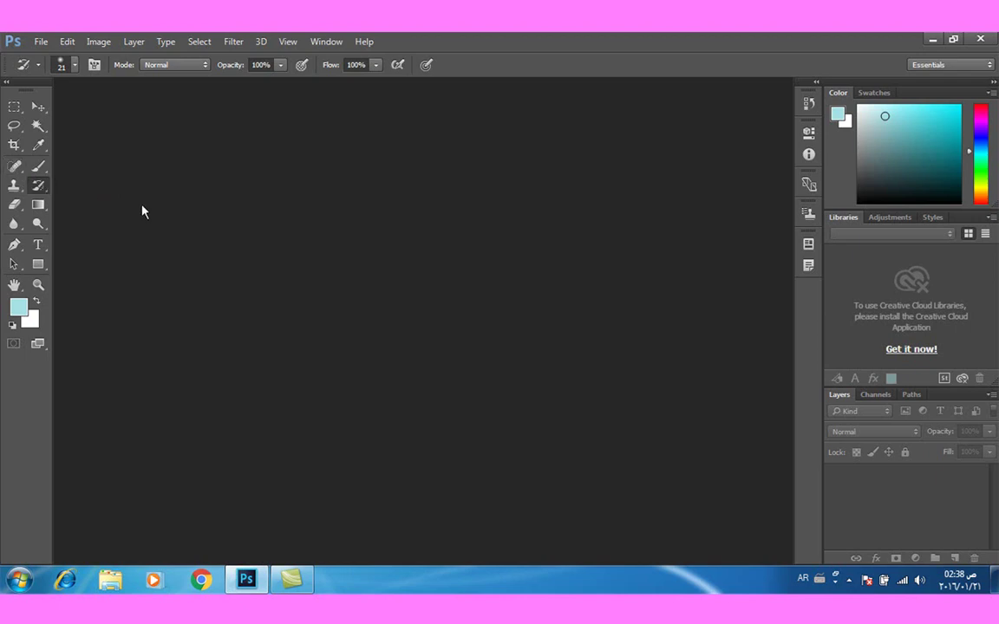
# - Select the Spot Healing Brush, browse the healing tool flyout, and bring up the Open dialog
pyautogui.press('j')
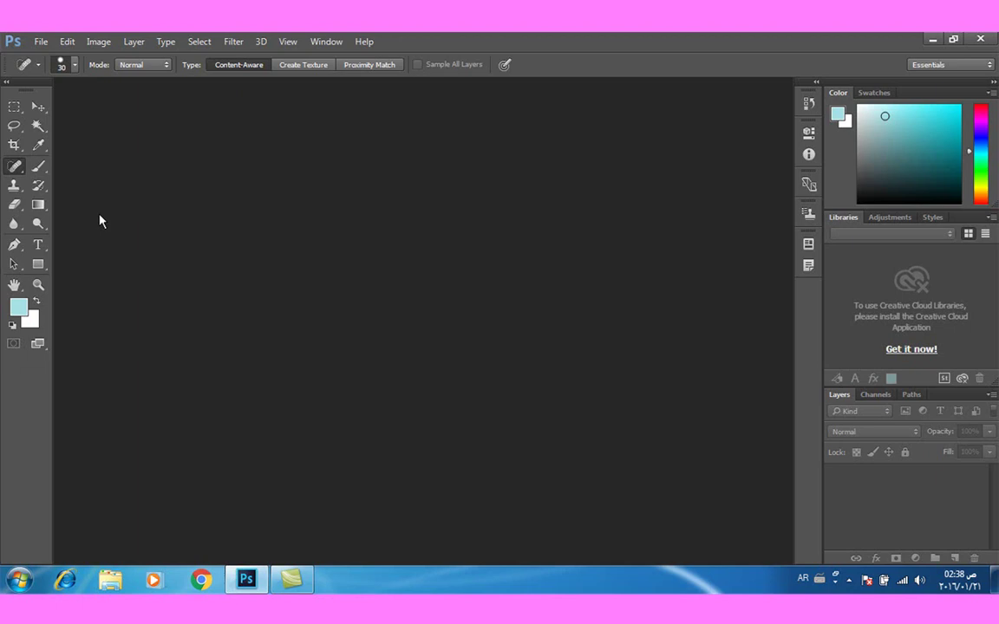
pyautogui.hotkey('shift', 'j')
pyautogui.hotkey('shift', 'j')
pyautogui.hotkey('shift', 'j')
pyautogui.hotkey('shift', 'j')
pyautogui.hotkey('shift', 'j')
pyautogui.rightClick(12, 171)
pyautogui.rightClick(23, 173)
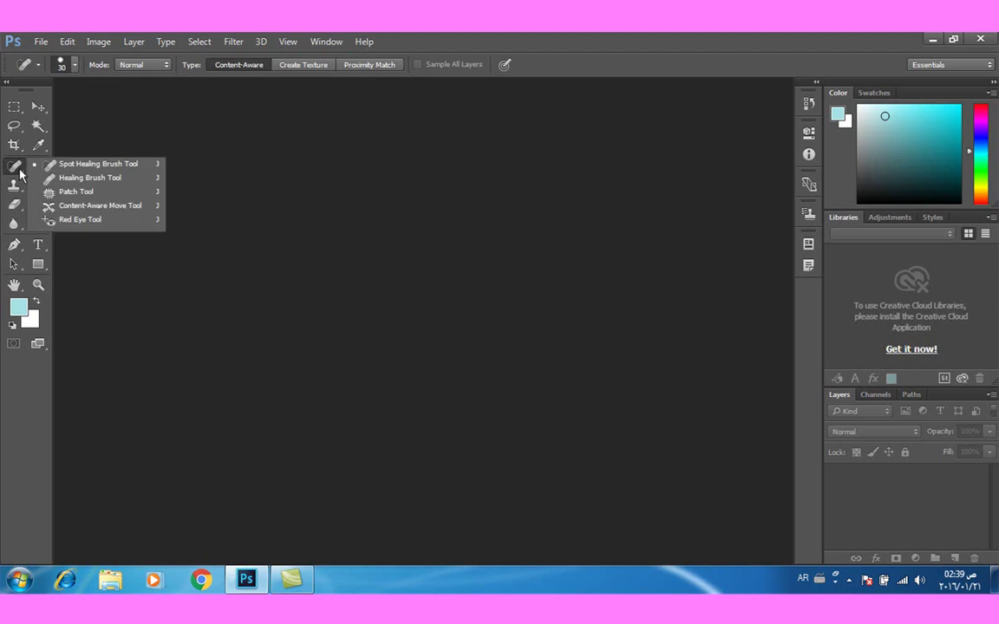
pyautogui.click(363, 314)
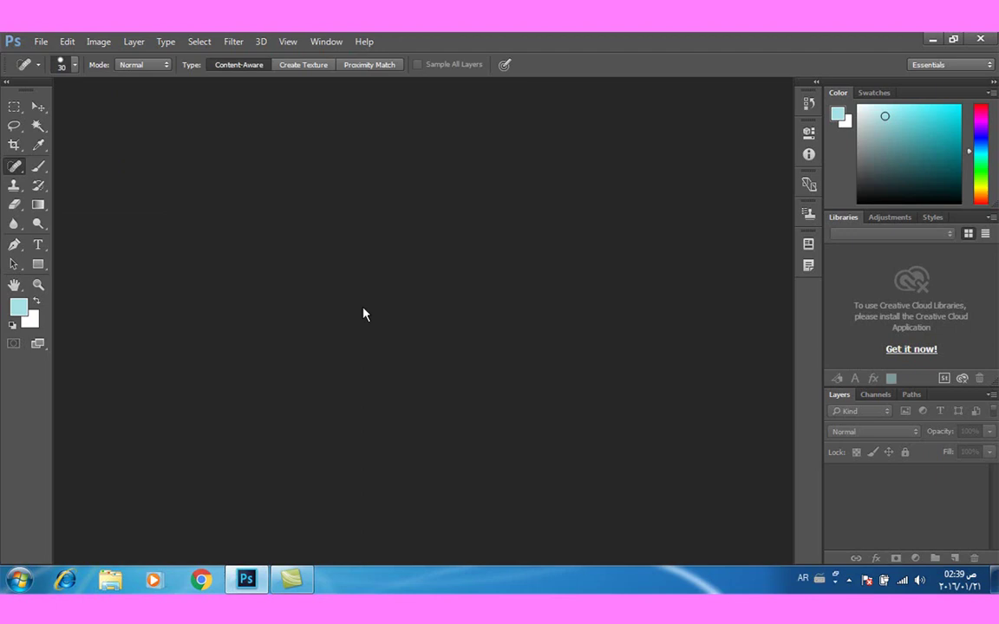
pyautogui.doubleClick(363, 313)
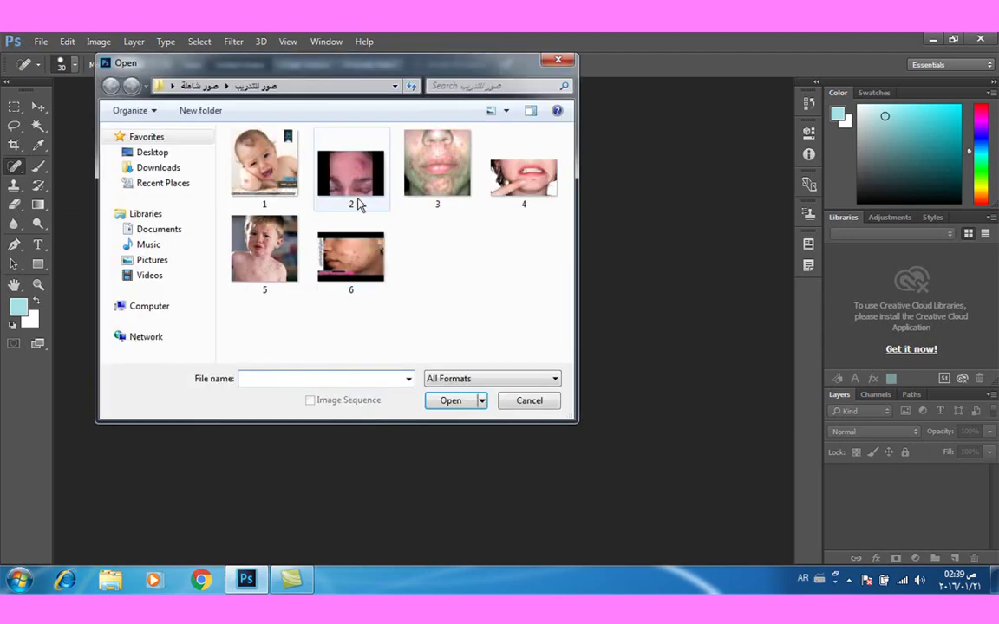
# - Open 2.jpg, the forehead close-up, and zoom in to 300%
pyautogui.click(355, 202)
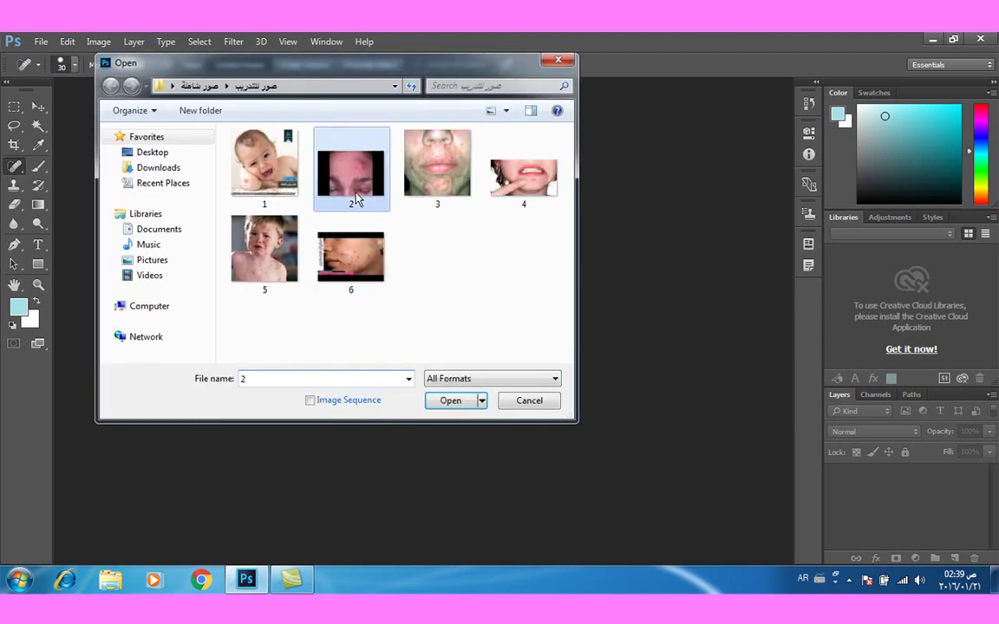
pyautogui.click(457, 402)
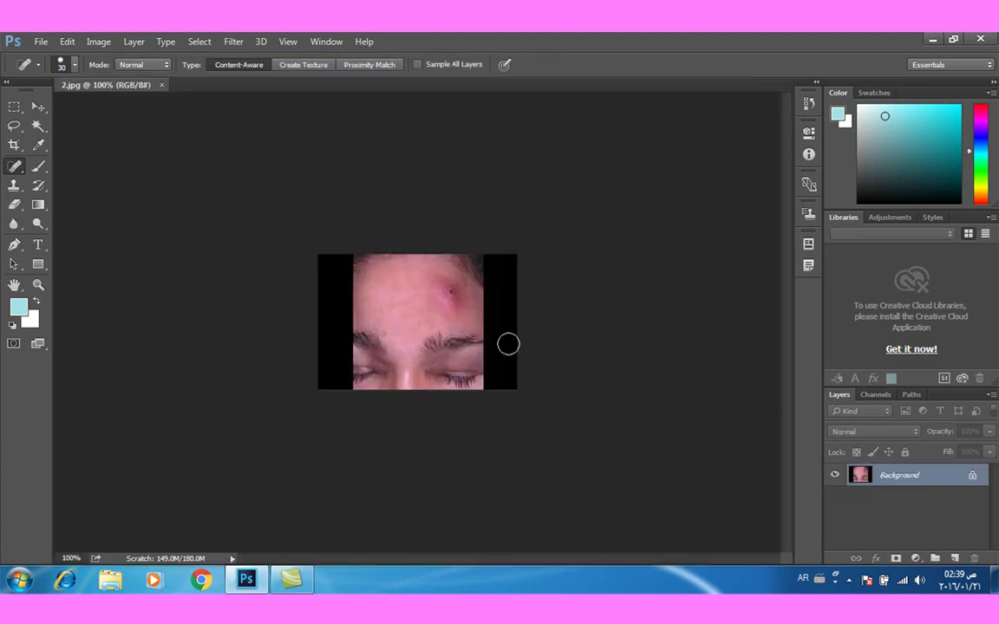
pyautogui.hotkey('ctrl', '+')
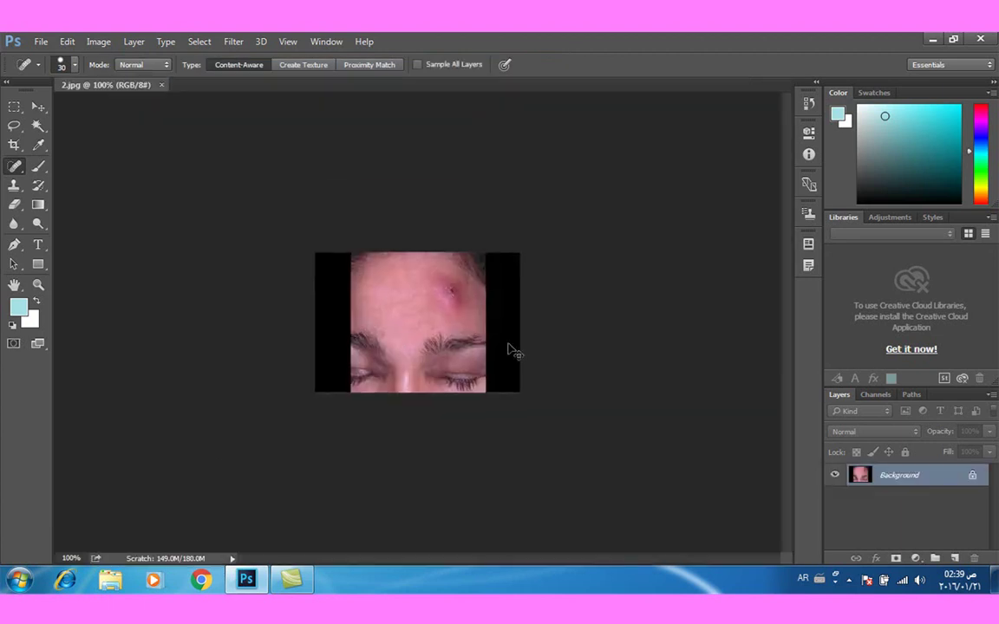
pyautogui.hotkey('ctrl', '+')
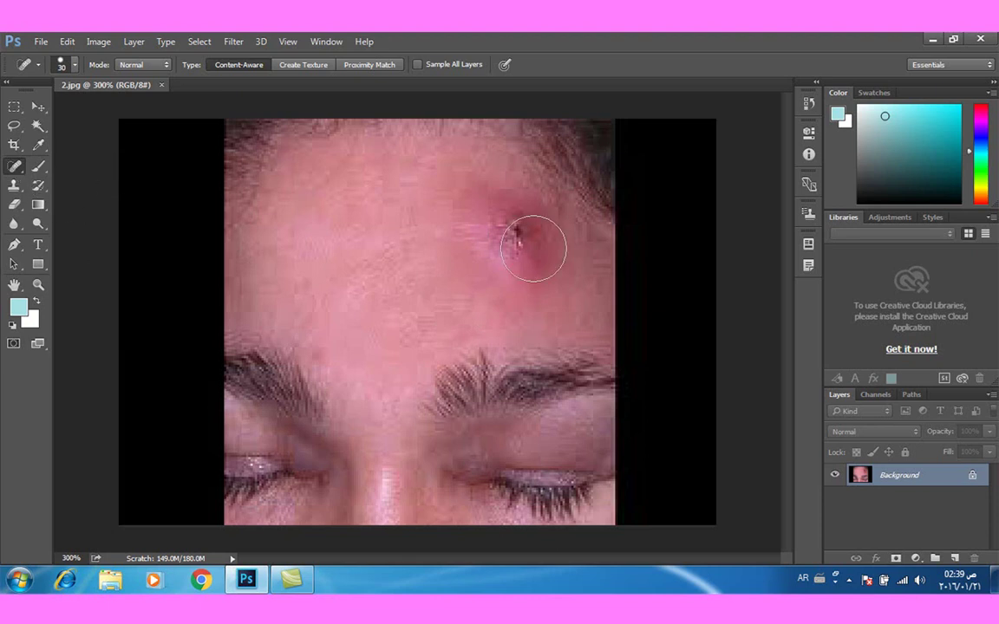
# - Spot-heal the red pimple and surrounding redness on the upper-right forehead with repeated Content-Aware dabs
pyautogui.click(510, 227)
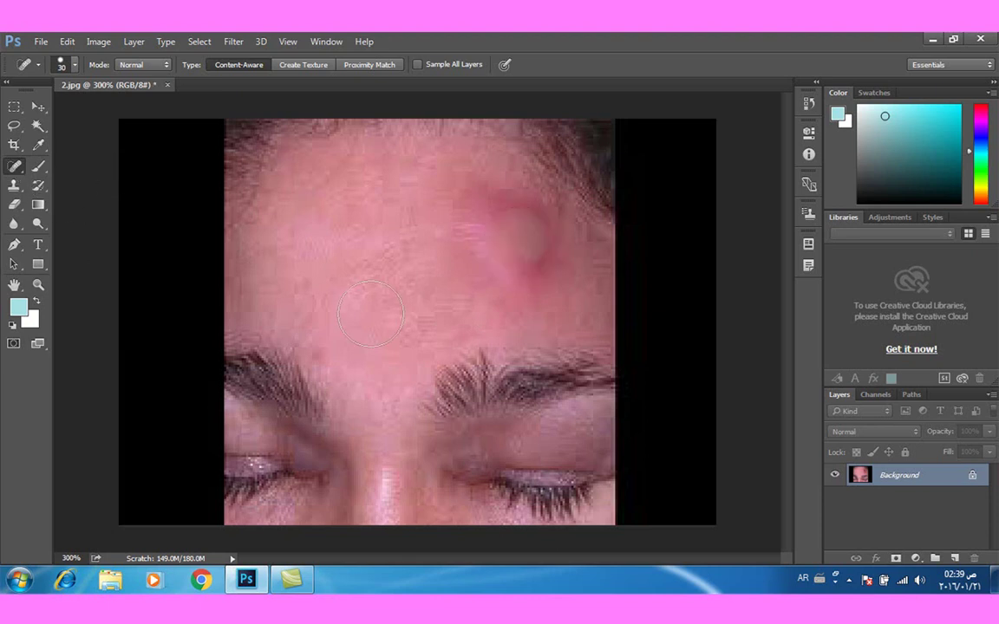
pyautogui.click(517, 234)
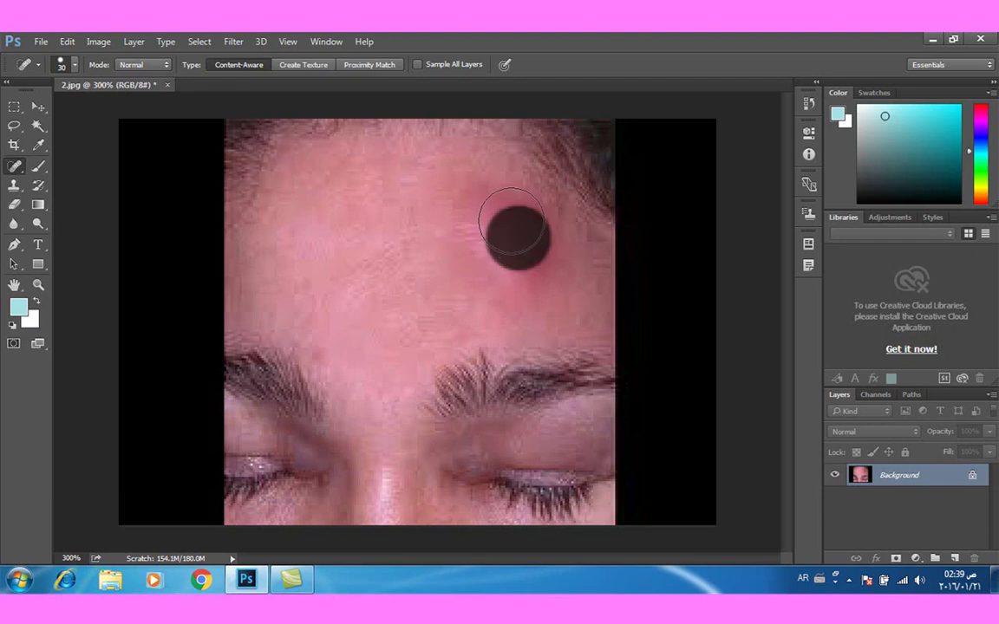
pyautogui.click(501, 208)
pyautogui.click(530, 236)
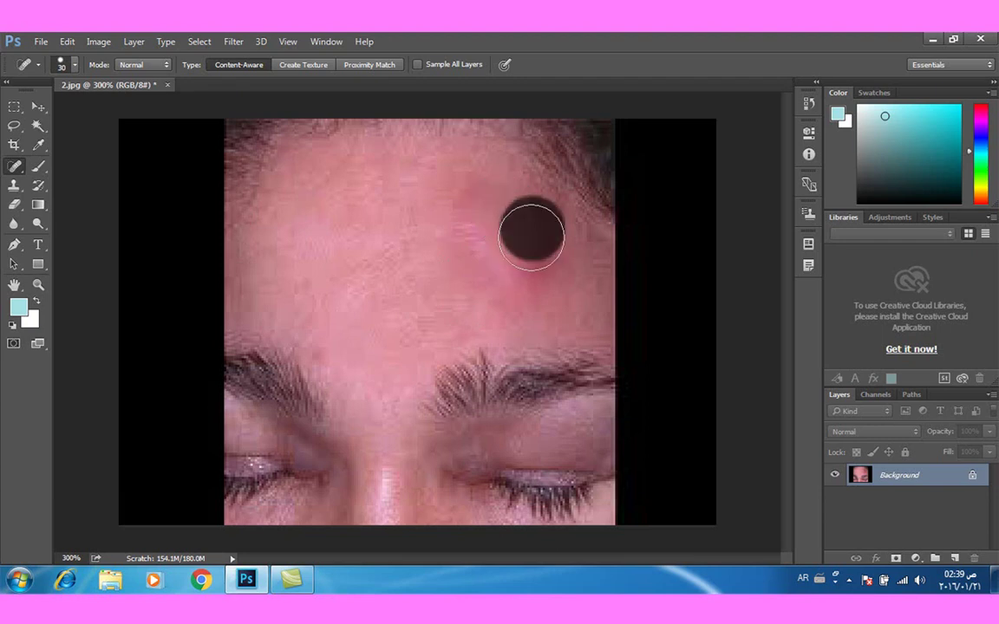
pyautogui.click(499, 269)
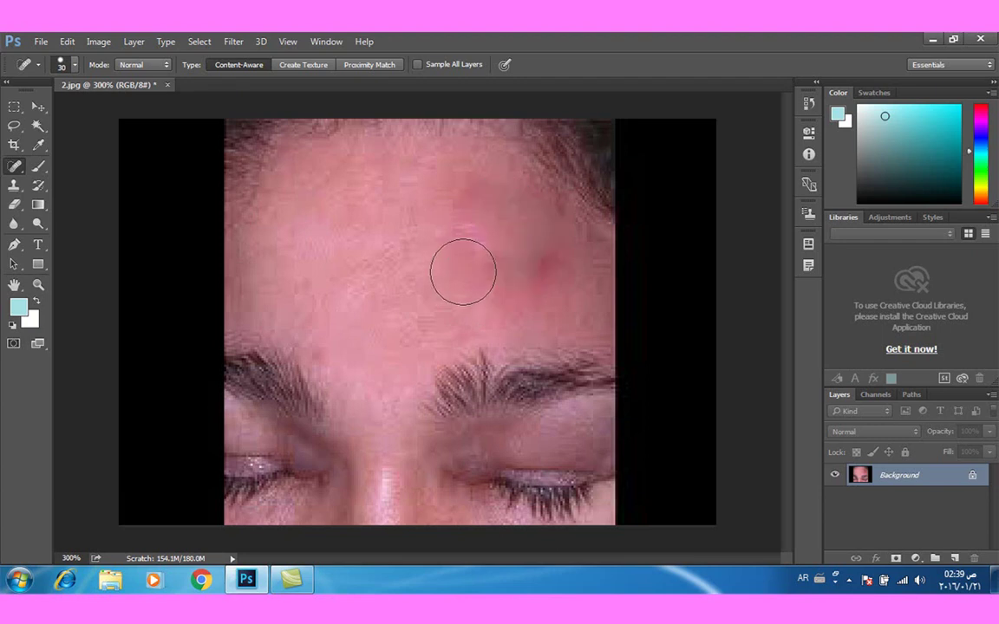
pyautogui.click(460, 251)
pyautogui.click(431, 277)
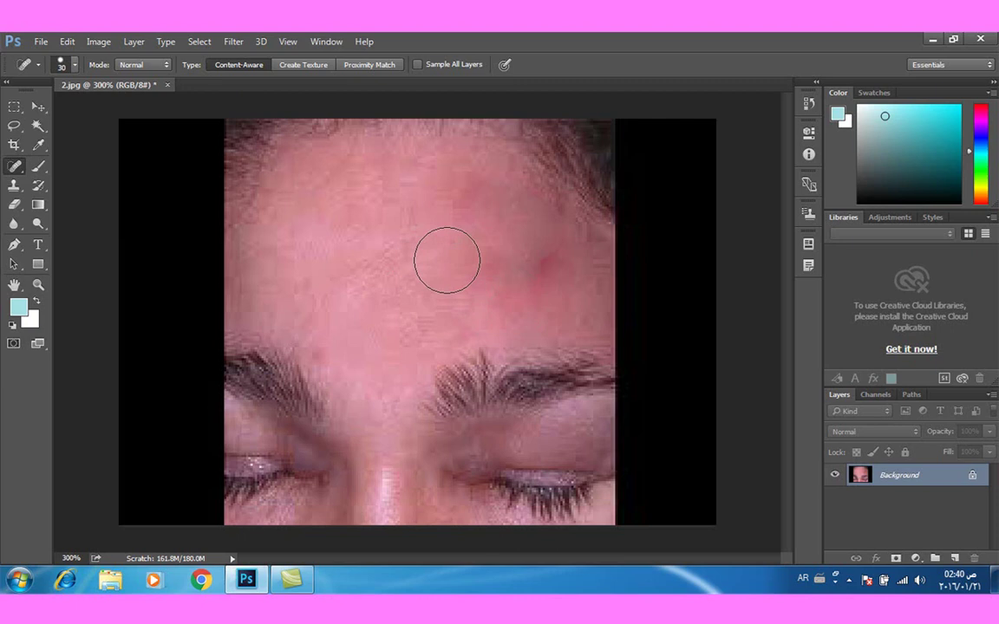
# - Shrink the Spot Healing Brush to 18 px and heal one spot with it
pyautogui.rightClick(447, 244)
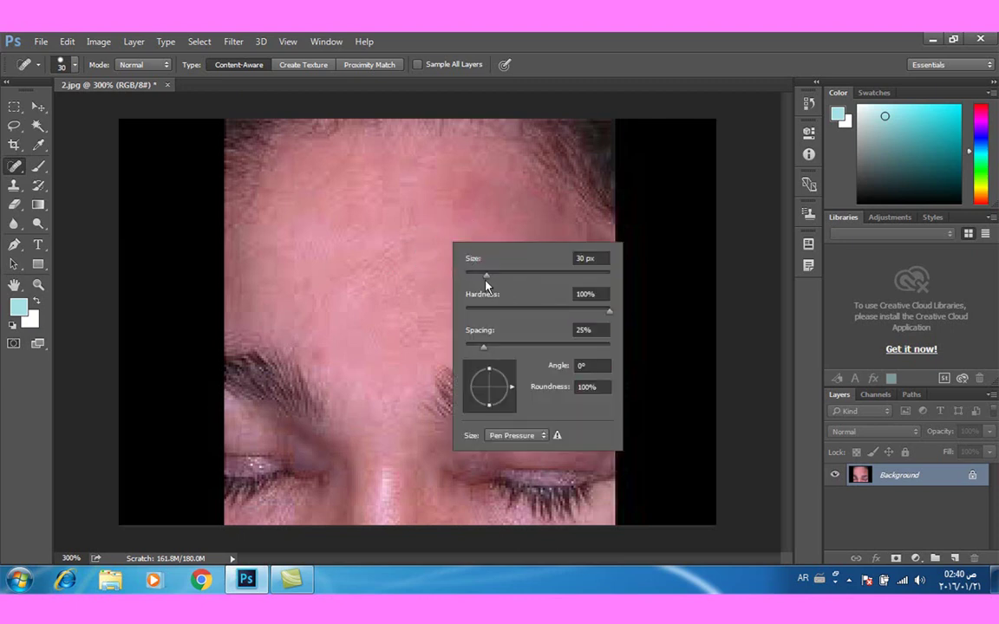
pyautogui.moveTo(486, 275); pyautogui.dragTo(478, 276)
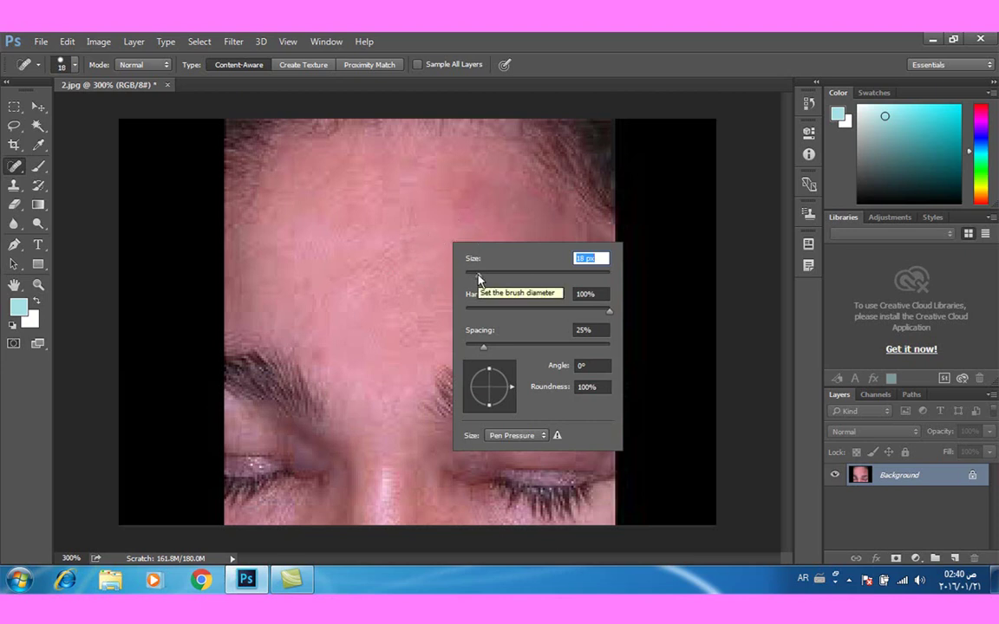
pyautogui.press('Return')
pyautogui.click(546, 252)
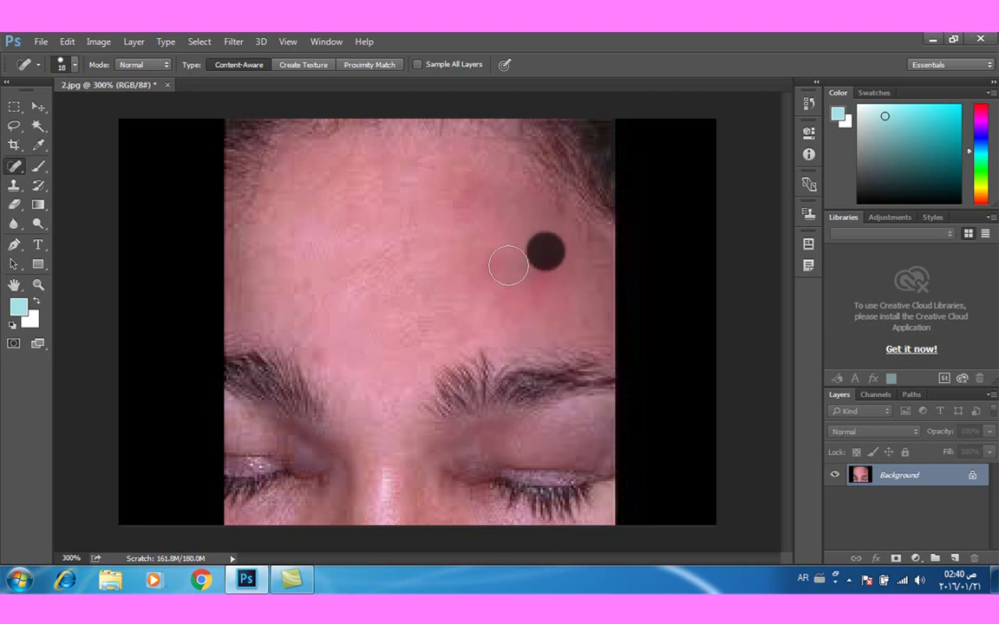
# - Look through the brush preset settings in the options bar
pyautogui.click(75, 66)
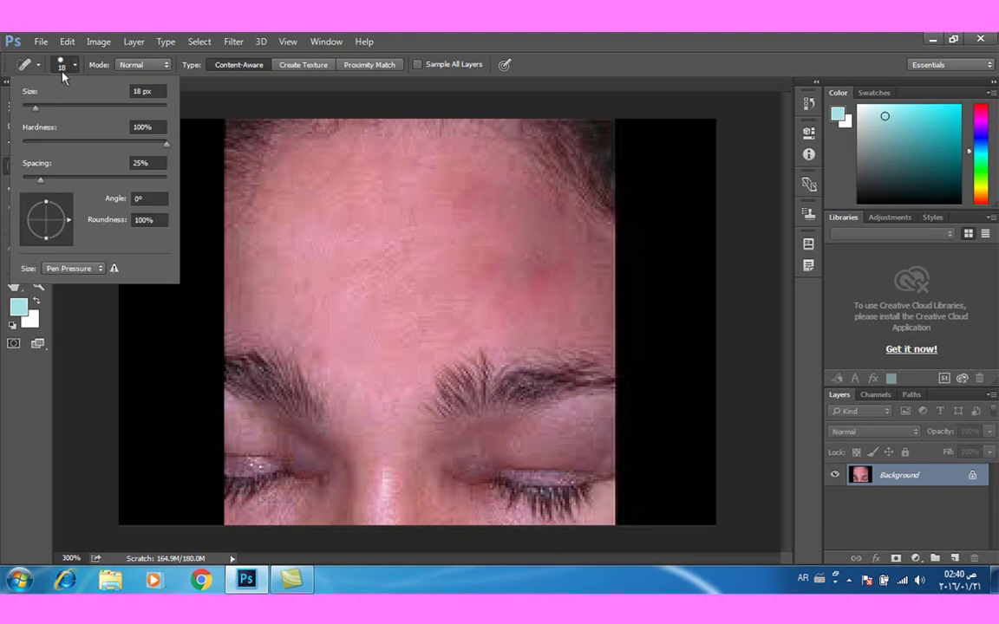
pyautogui.click(62, 73)
pyautogui.click(526, 270)
# - Lower brush hardness to 17% and paint over the remaining forehead redness
pyautogui.rightClick(524, 267)
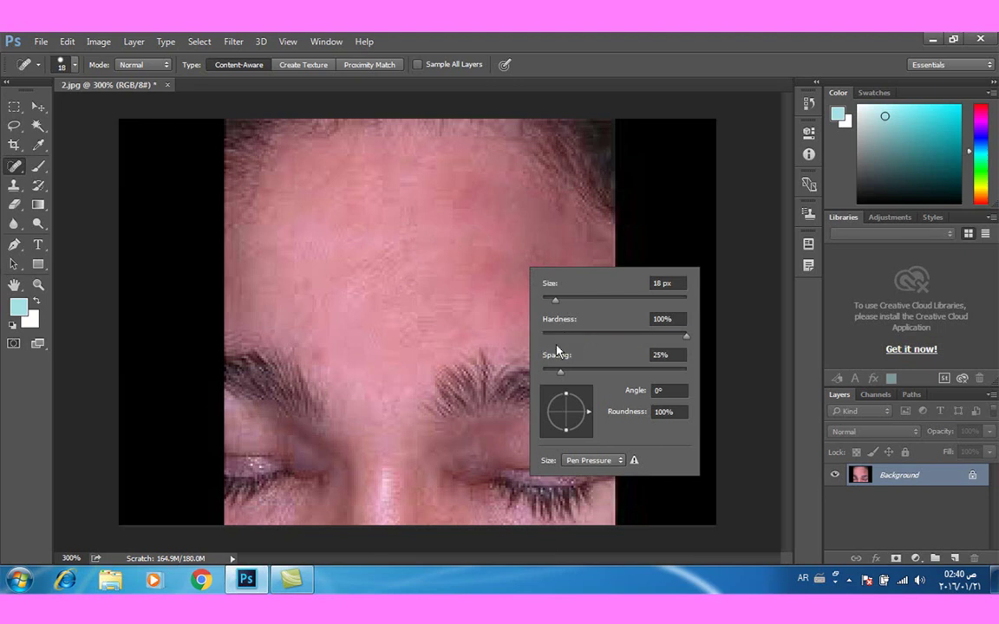
pyautogui.moveTo(685, 338); pyautogui.dragTo(570, 338)
pyautogui.click(459, 268)
pyautogui.moveTo(398, 265)
pyautogui.mouseDown()
pyautogui.moveTo(524, 246)
pyautogui.moveTo(531, 272)
pyautogui.mouseUp()
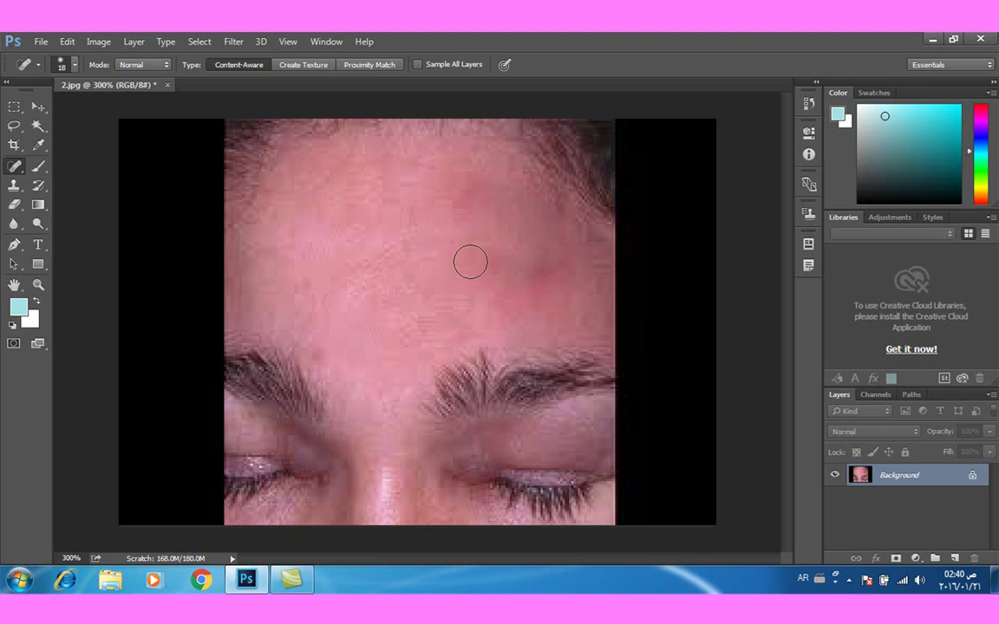
# - Increase the brush dab spacing and test it with three healing dabs on the forehead
pyautogui.rightClick(477, 222)
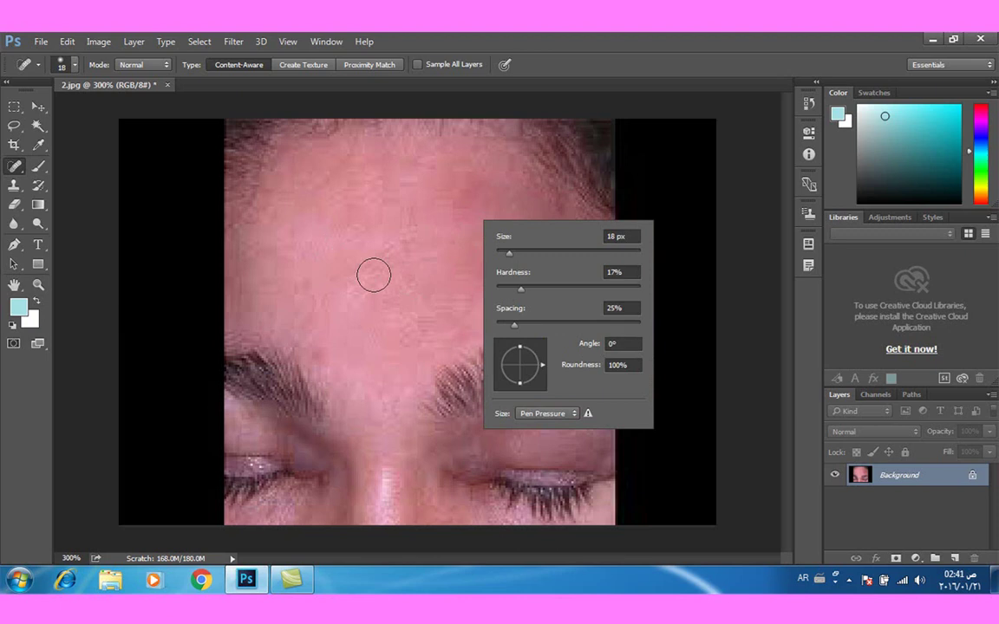
pyautogui.moveTo(515, 325); pyautogui.dragTo(578, 327)
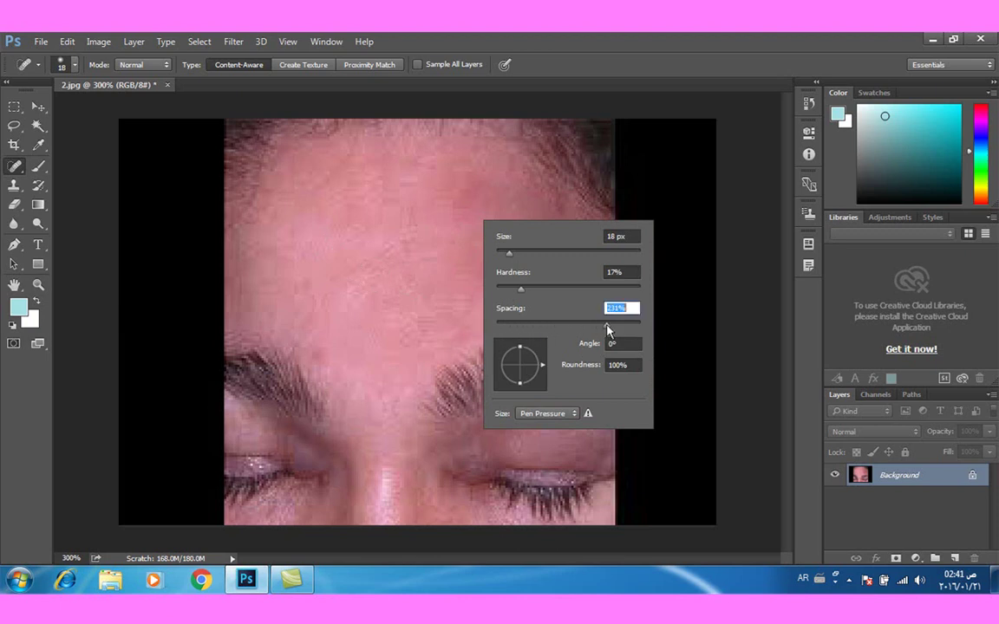
pyautogui.click(304, 242)
pyautogui.click(321, 270)
pyautogui.click(407, 279)
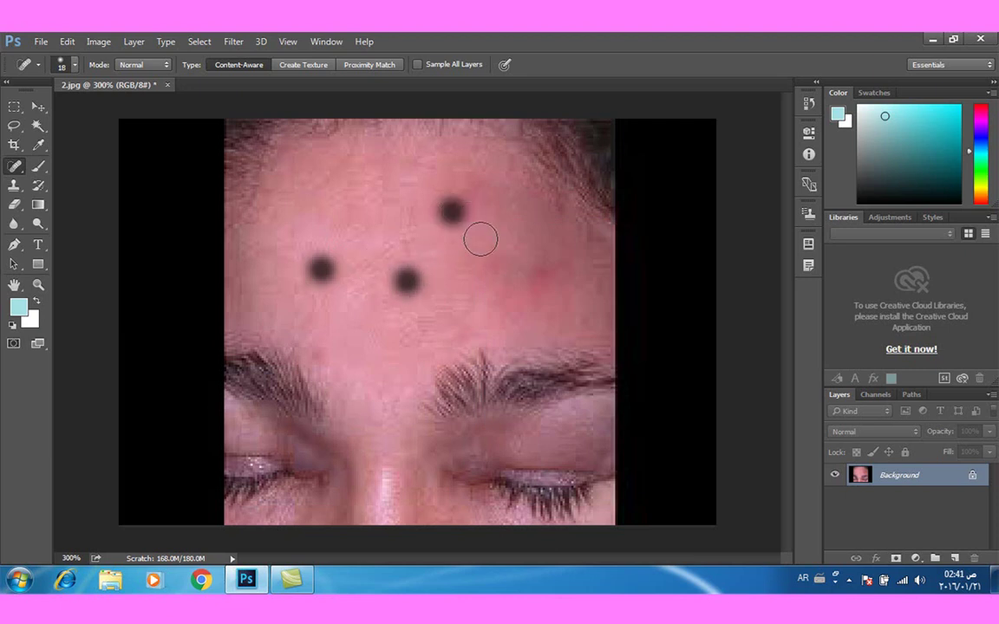
# - Reduce spacing, give the tip a 37° angle and 61% roundness, and heal a wavy forehead streak
pyautogui.rightClick(490, 266)
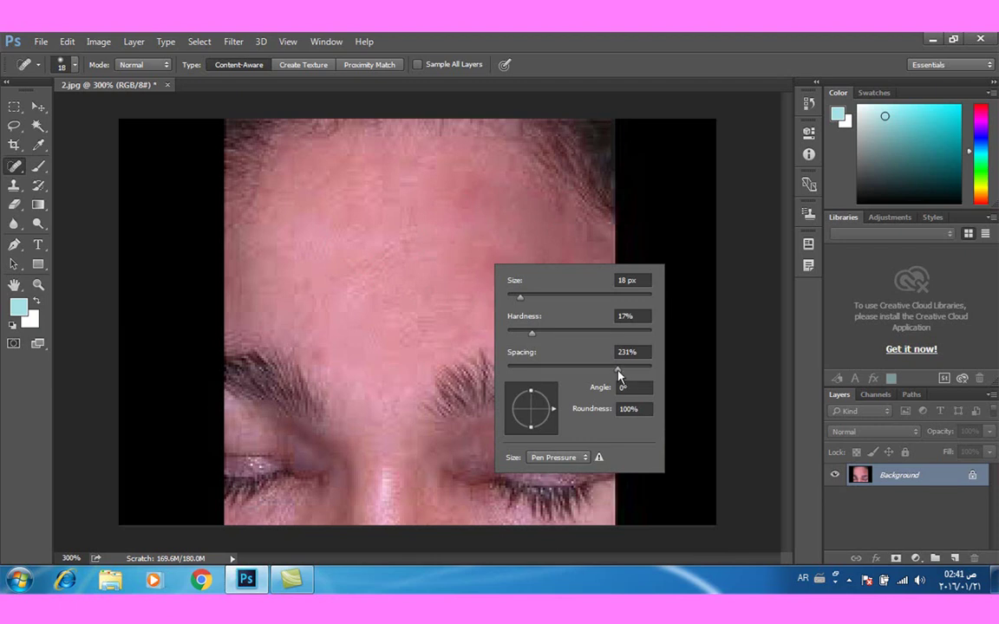
pyautogui.moveTo(619, 373); pyautogui.dragTo(541, 372)
pyautogui.click(626, 389)
pyautogui.moveTo(606, 390)
pyautogui.mouseDown()
pyautogui.moveTo(640, 391)
pyautogui.moveTo(625, 389)
pyautogui.moveTo(580, 427)
pyautogui.mouseUp()
pyautogui.moveTo(590, 415); pyautogui.dragTo(599, 415)
pyautogui.press('Tab')
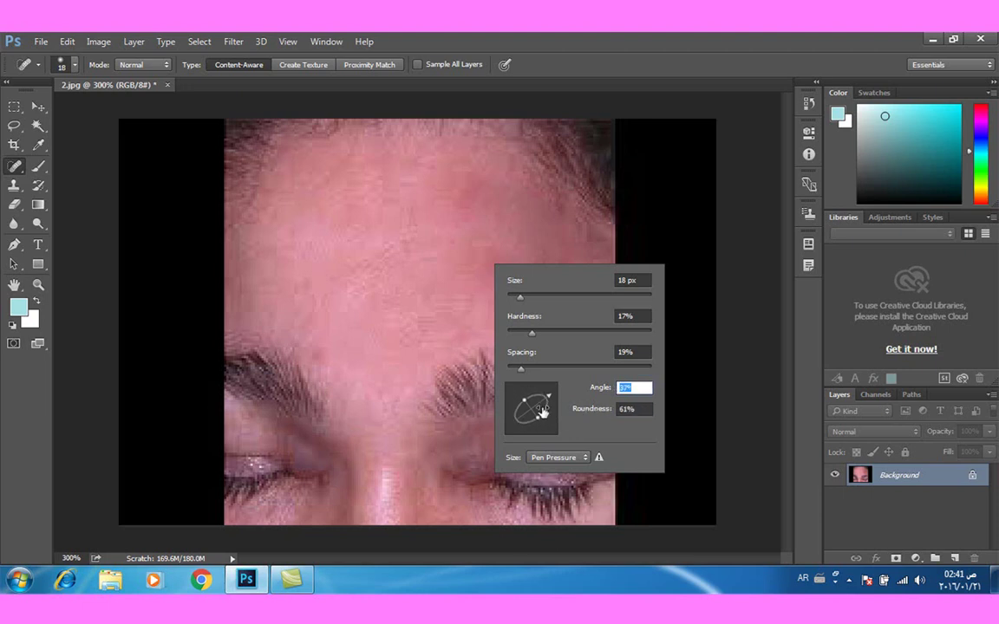
pyautogui.press('Return')
pyautogui.moveTo(375, 274); pyautogui.dragTo(433, 224)
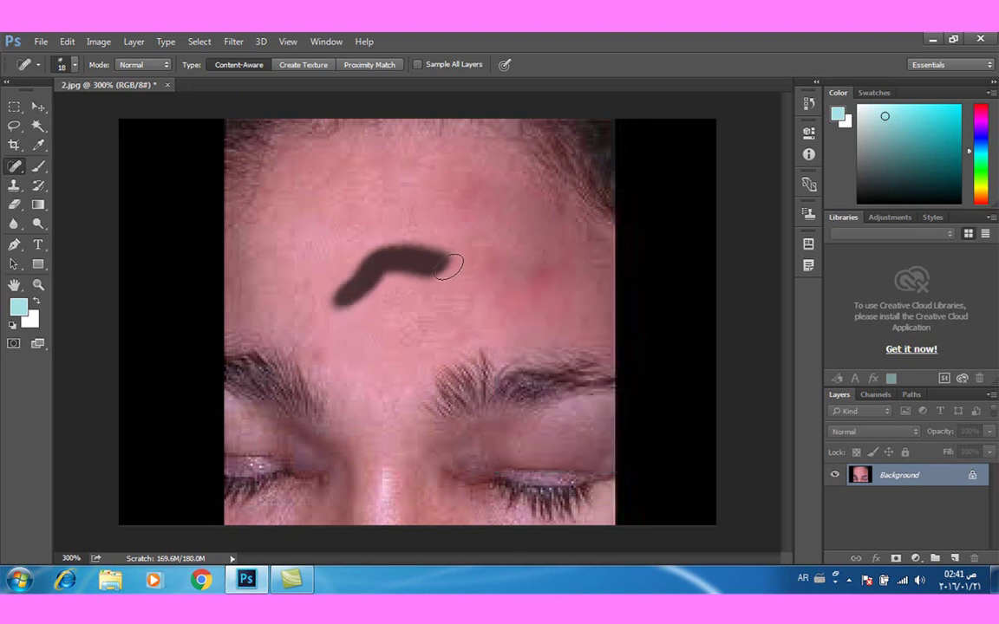
# - Set the healing brush tip to a 23° angle and 52% roundness
pyautogui.rightClick(508, 262)
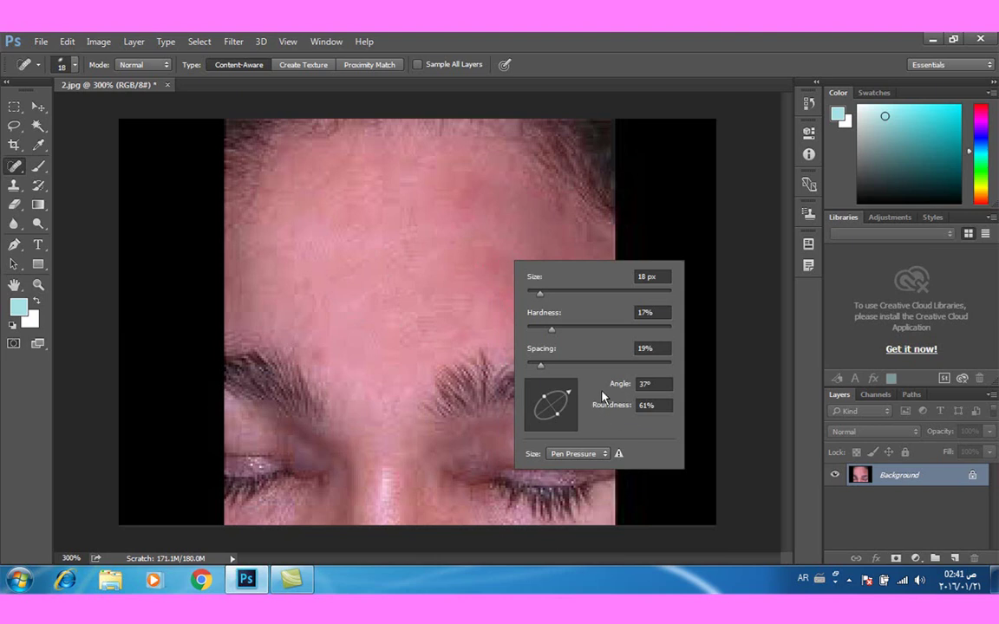
pyautogui.moveTo(567, 393)
pyautogui.mouseDown()
pyautogui.moveTo(568, 427)
pyautogui.moveTo(558, 412)
pyautogui.mouseUp()
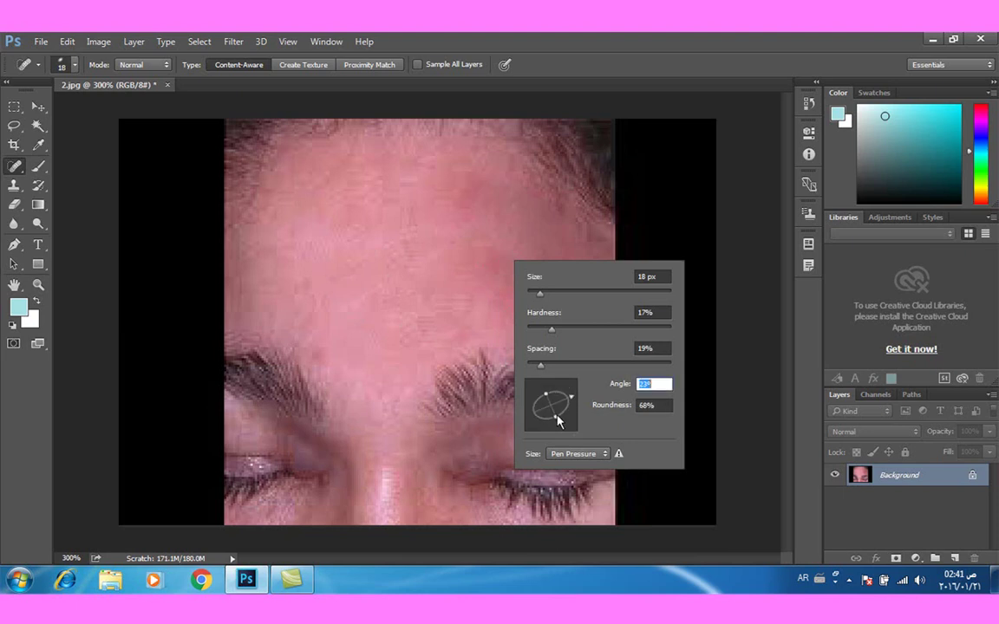
pyautogui.press('Tab')
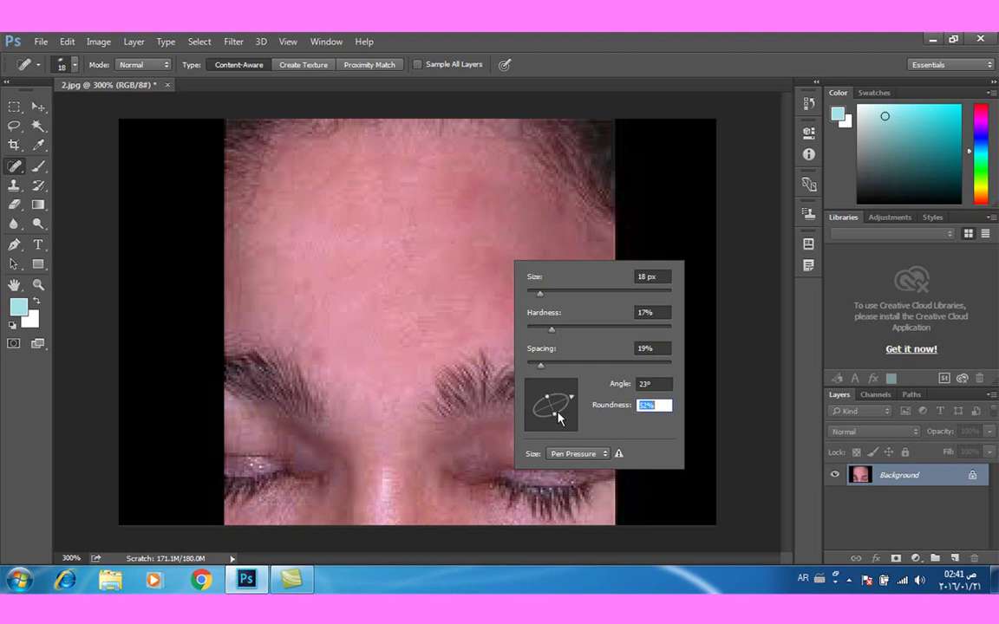
# - Turn the brush Size control Off and heal one spot on the forehead
pyautogui.click(572, 453)
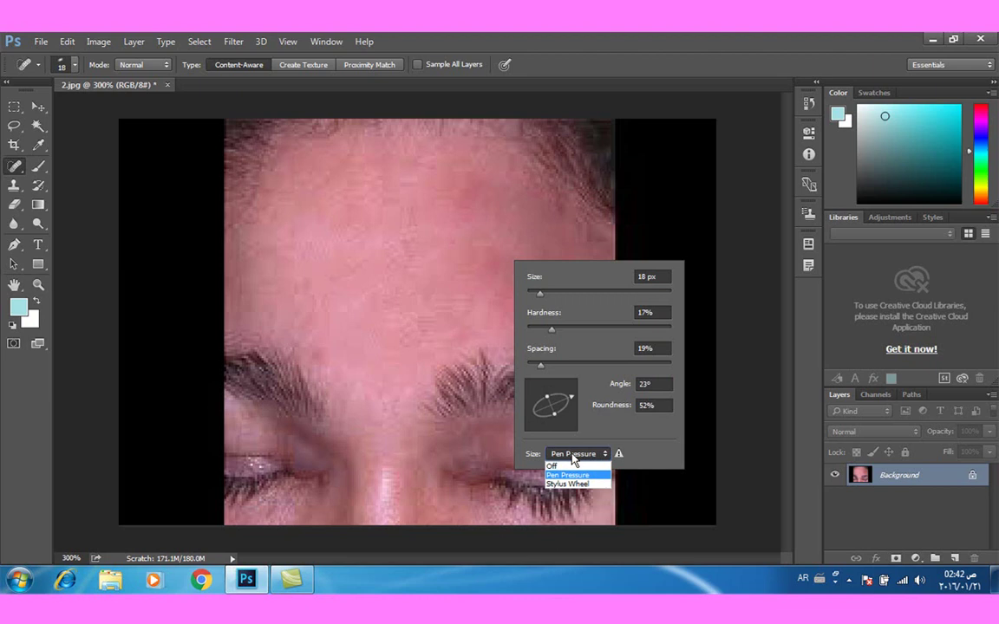
pyautogui.press('Up')
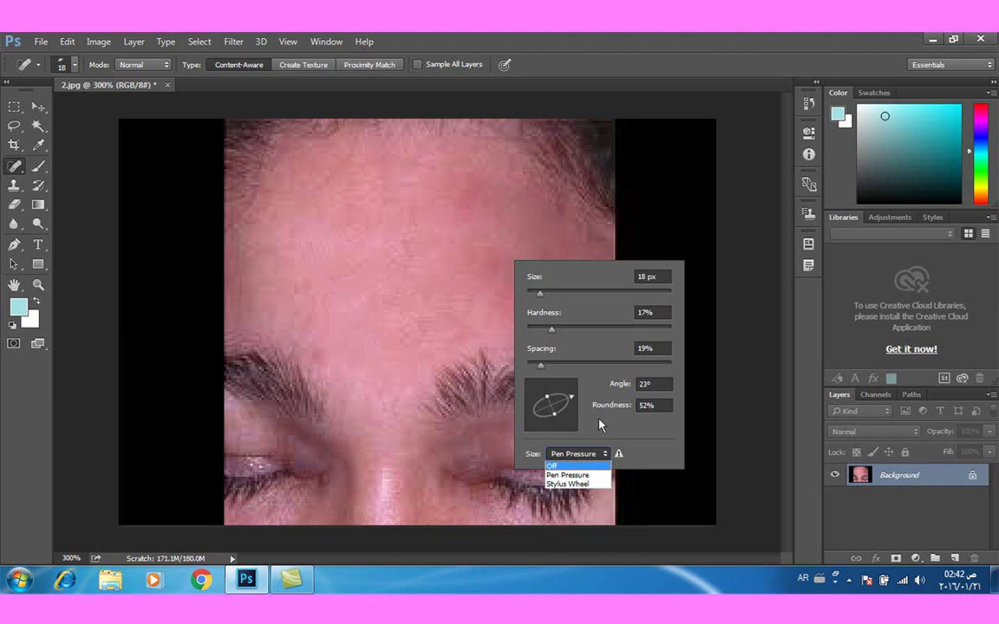
pyautogui.click(590, 441)
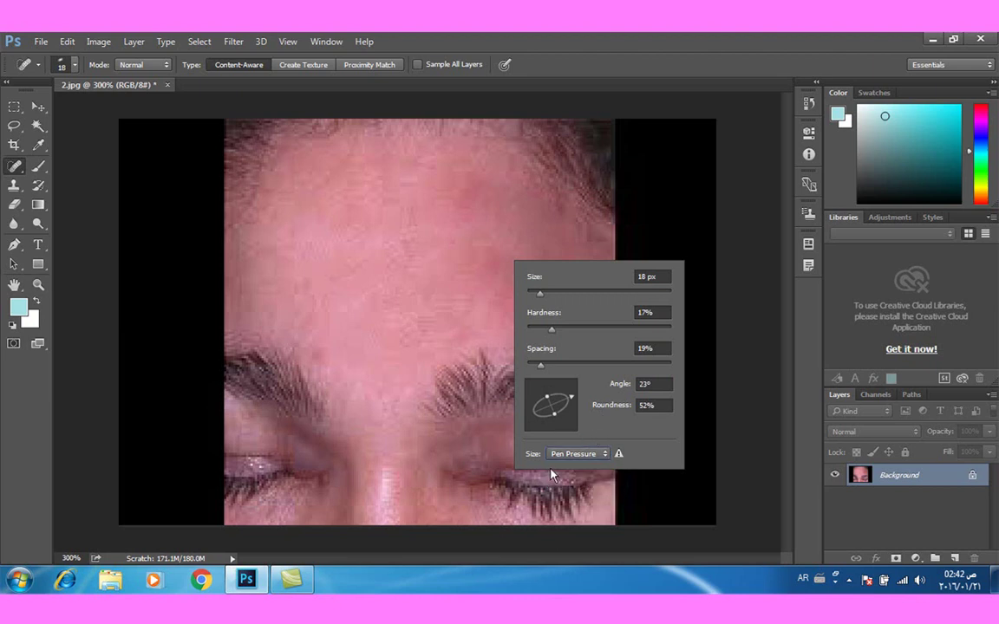
pyautogui.click(575, 454)
pyautogui.click(561, 463)
pyautogui.click(425, 258)
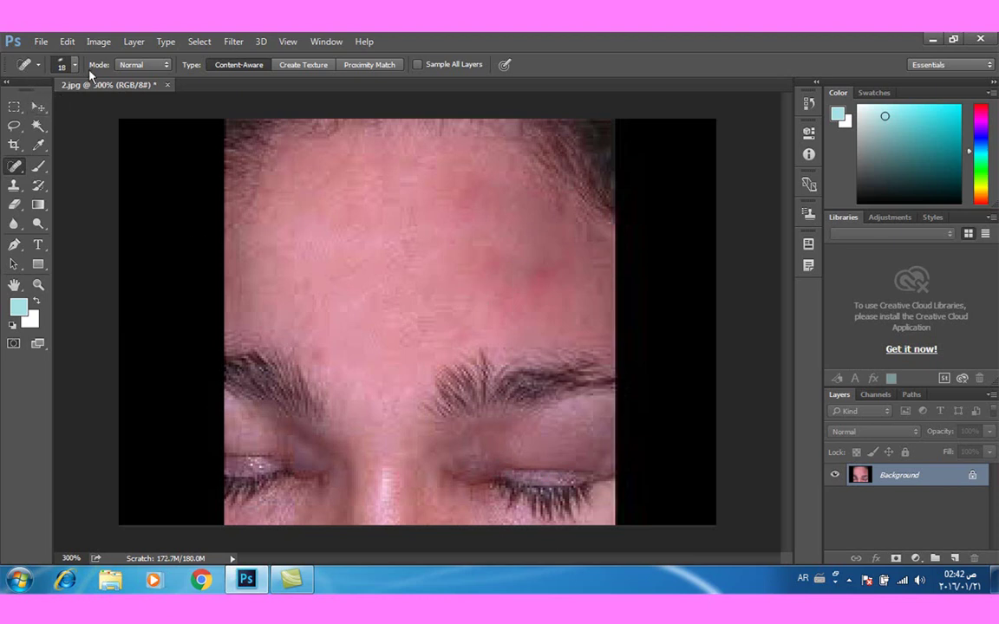
# - Enlarge the healing brush to 37 px and adjust its hardness
pyautogui.rightClick(430, 276)
pyautogui.moveTo(463, 309); pyautogui.dragTo(474, 309)
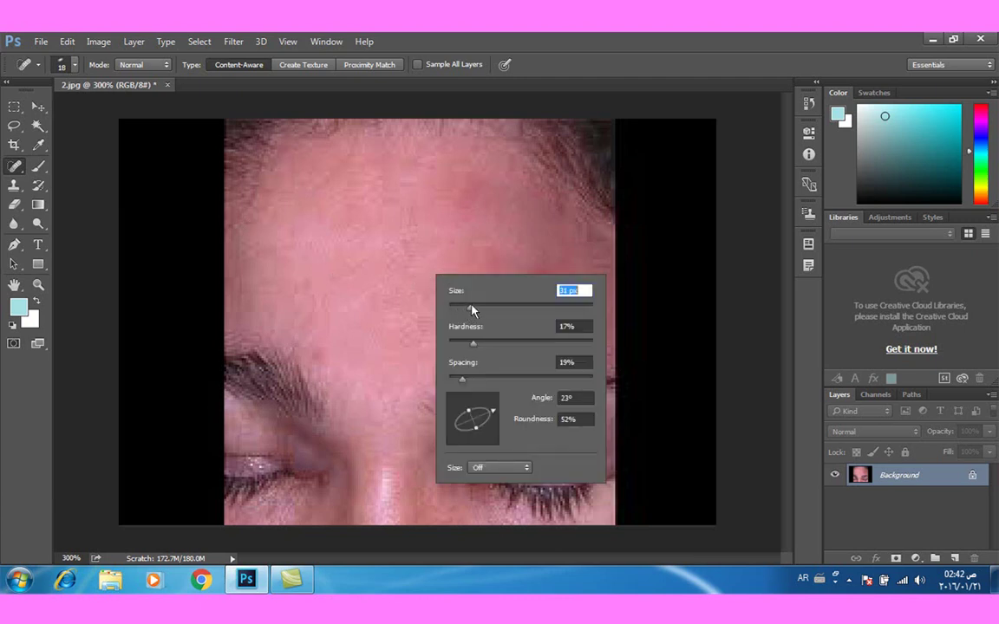
pyautogui.click(474, 345)
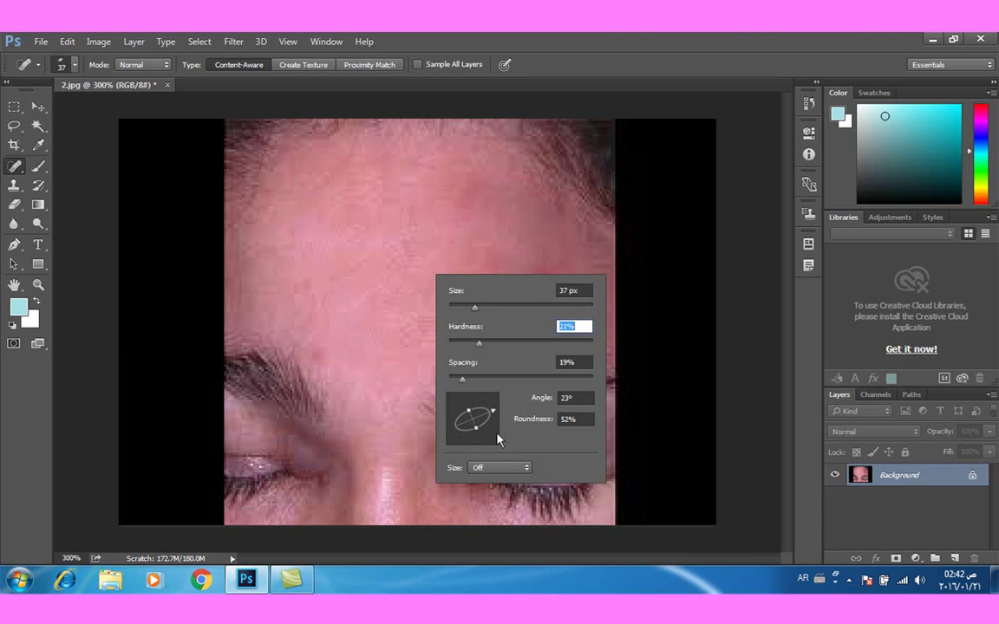
# - Save the 37 px elliptical healing brush as a custom-named tool preset, then heal a forehead stroke
pyautogui.click(38, 65)
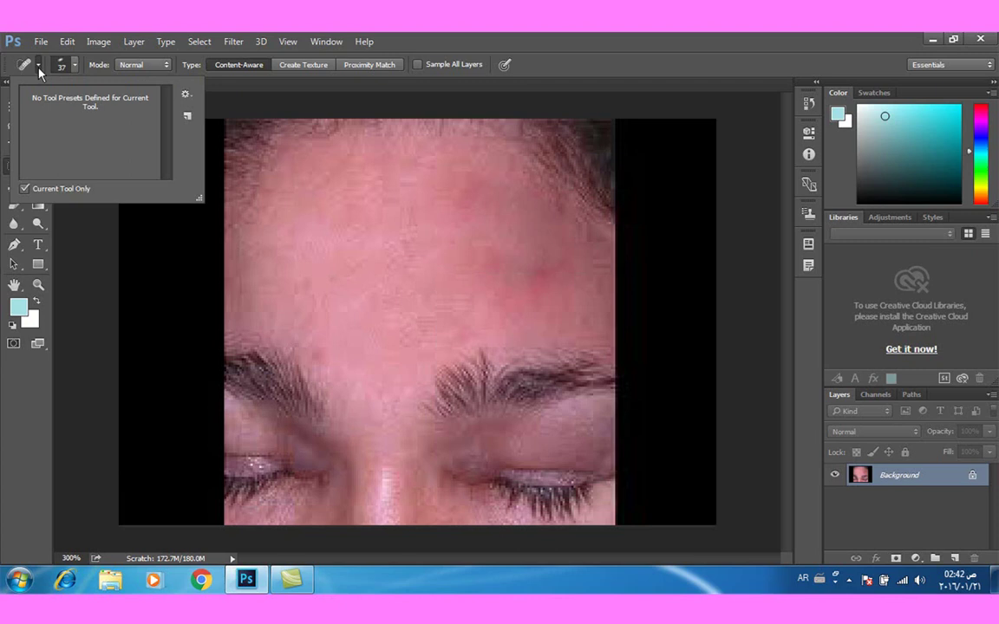
pyautogui.click(187, 116)
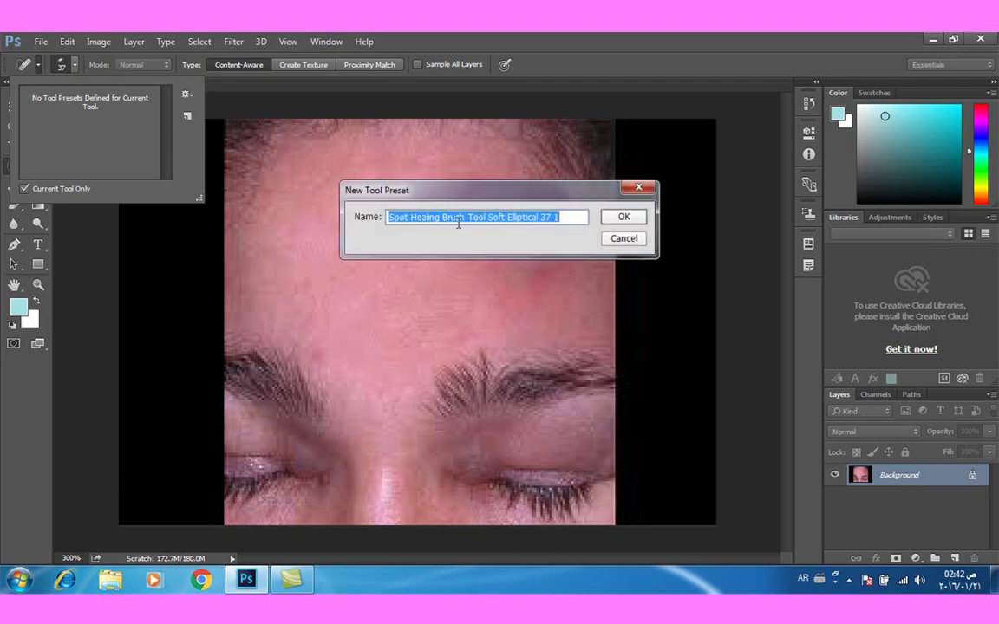
pyautogui.hotkey('alt', 'shift')
pyautogui.write('tarek')
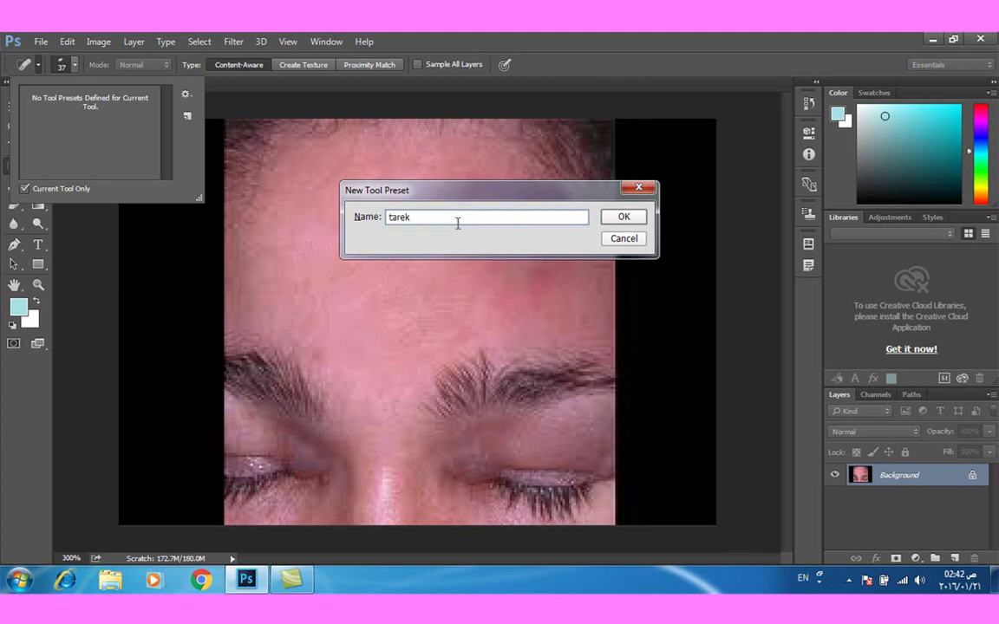
pyautogui.click(624, 217)
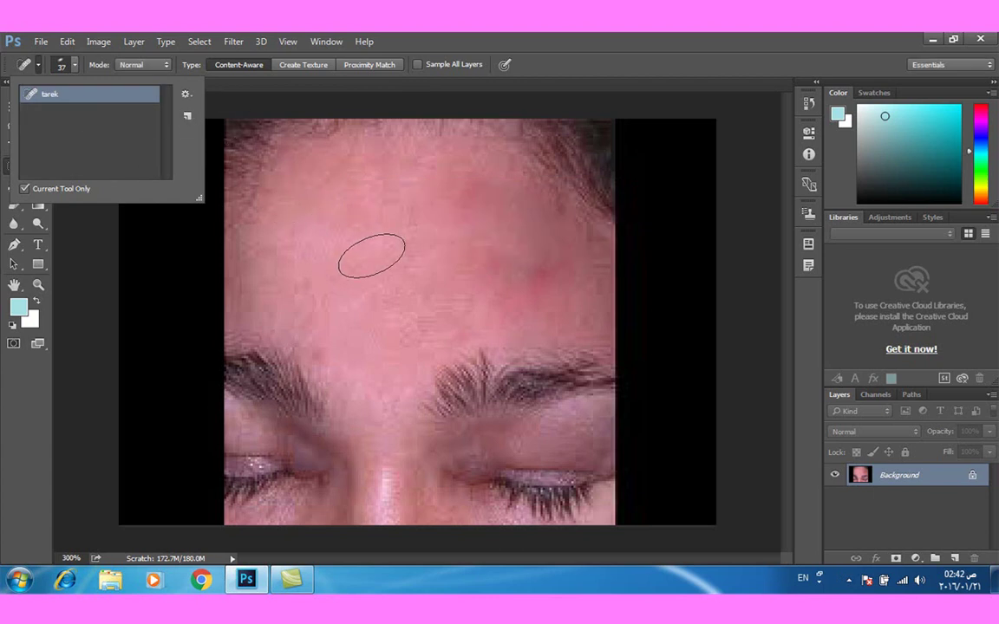
pyautogui.moveTo(366, 257); pyautogui.dragTo(419, 259)
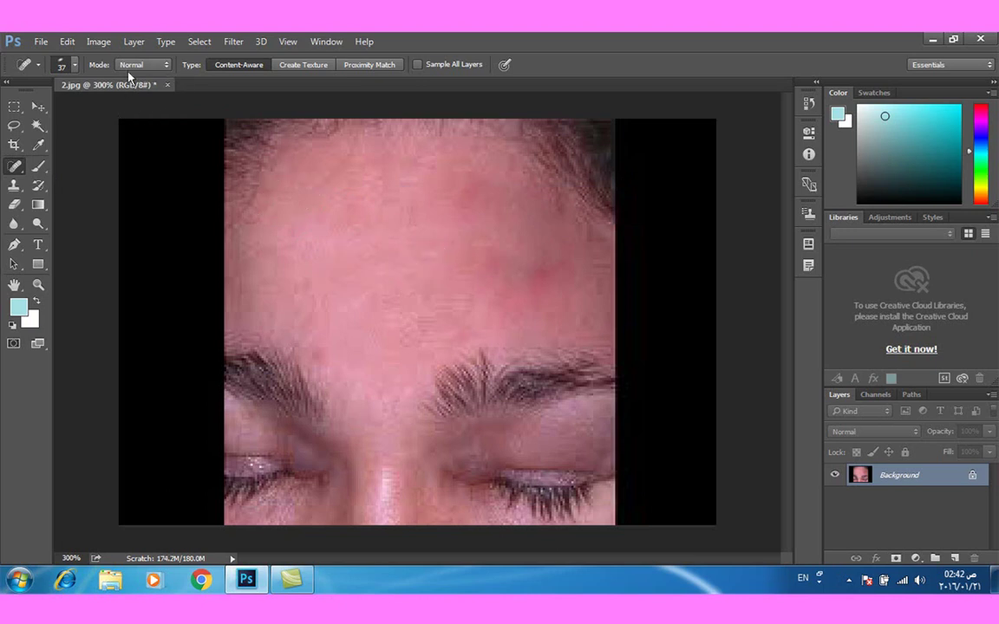
pyautogui.click(165, 67)
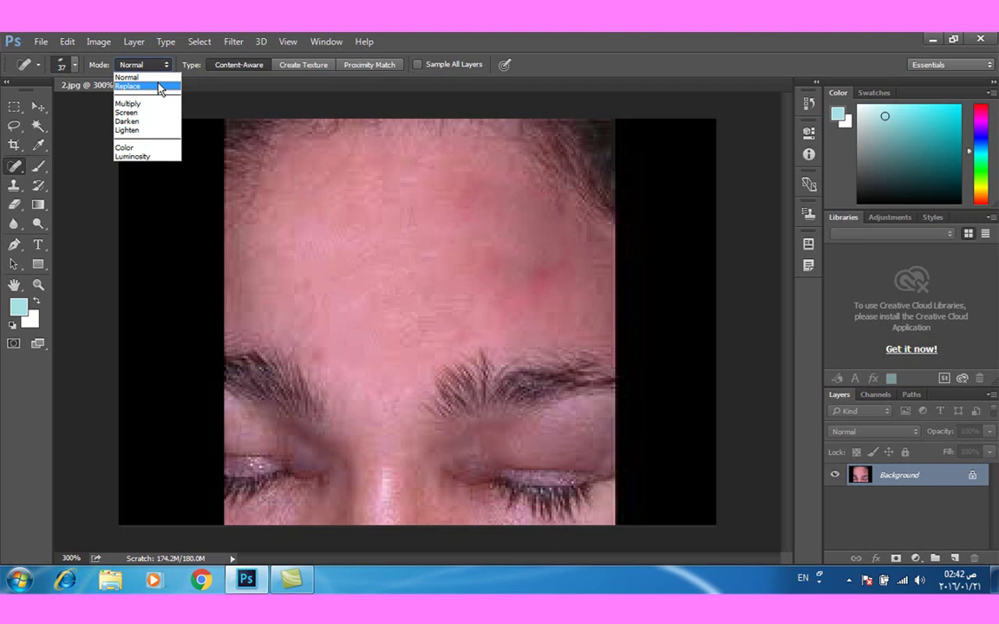
pyautogui.click(431, 271)
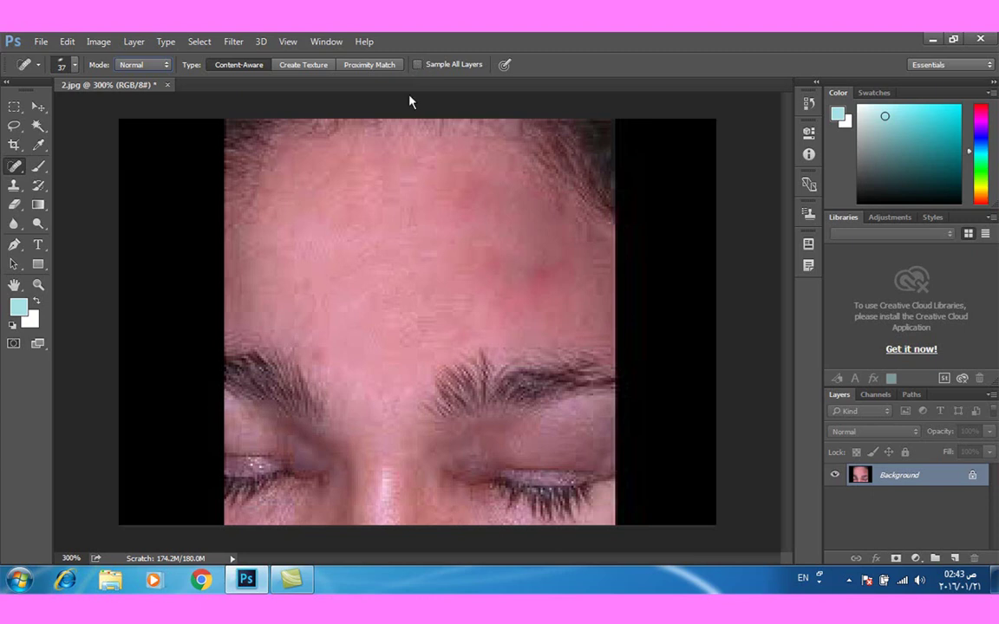
# - Switch to the Healing Brush Tool and try a stroke on the forehead
pyautogui.rightClick(15, 168)
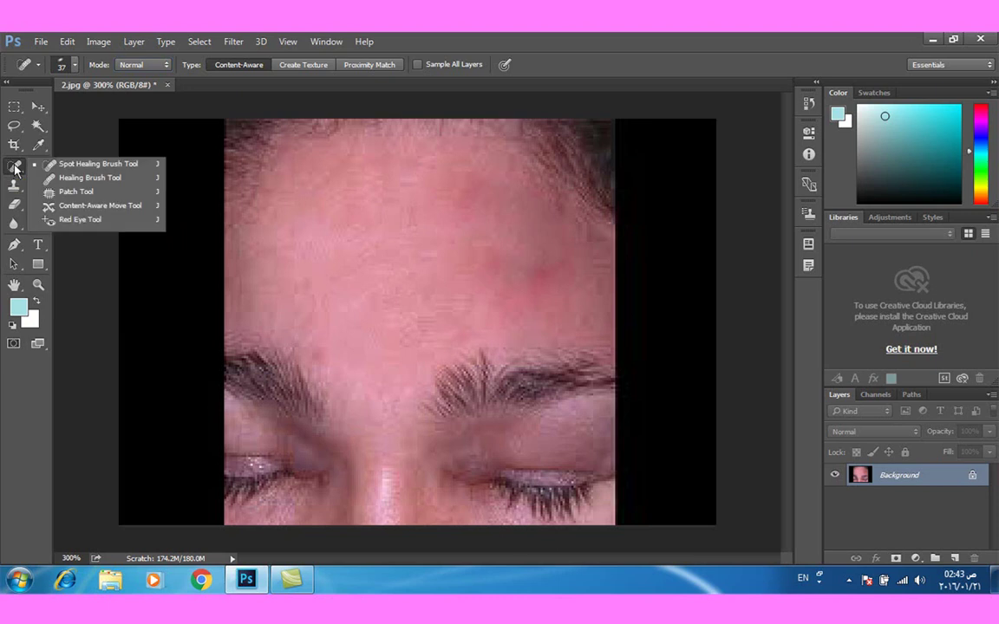
pyautogui.click(80, 182)
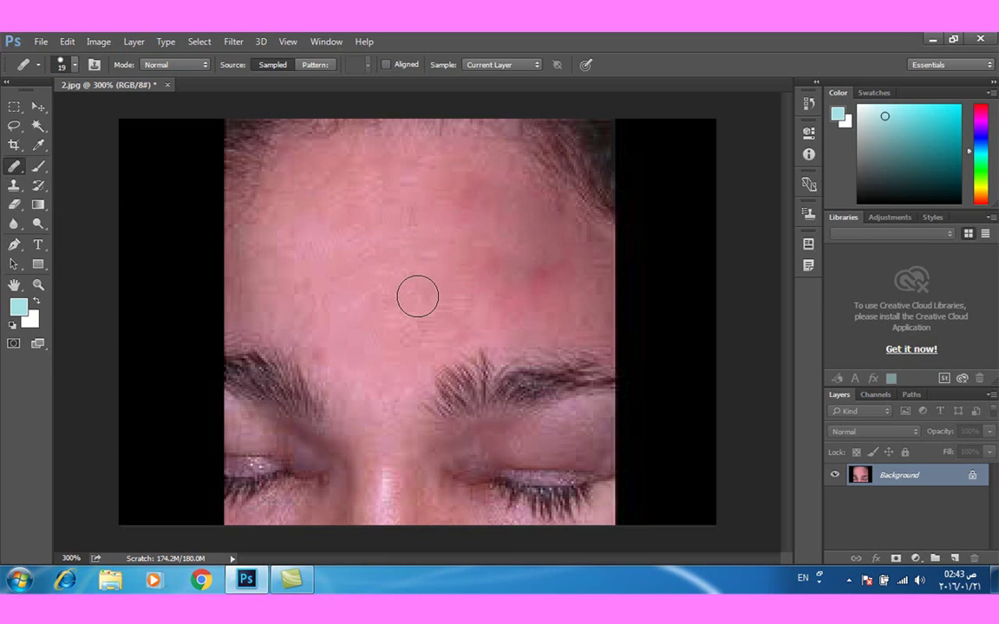
pyautogui.click(418, 297)
# - Undo to restore the pimple, then click the canvas, triggering the missing-source warning
pyautogui.hotkey('ctrl', 'z')
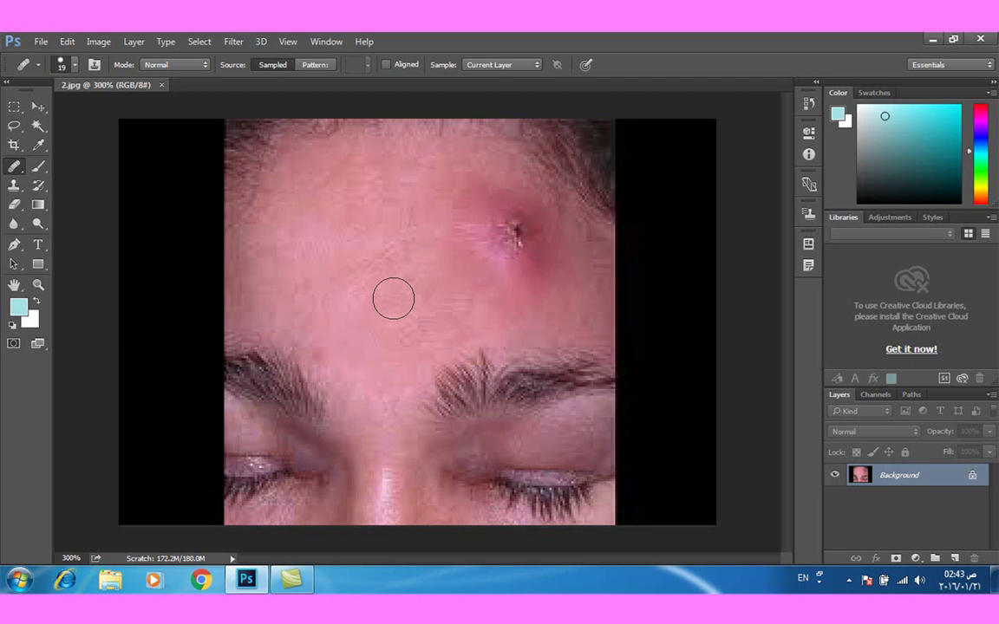
pyautogui.rightClick(17, 173)
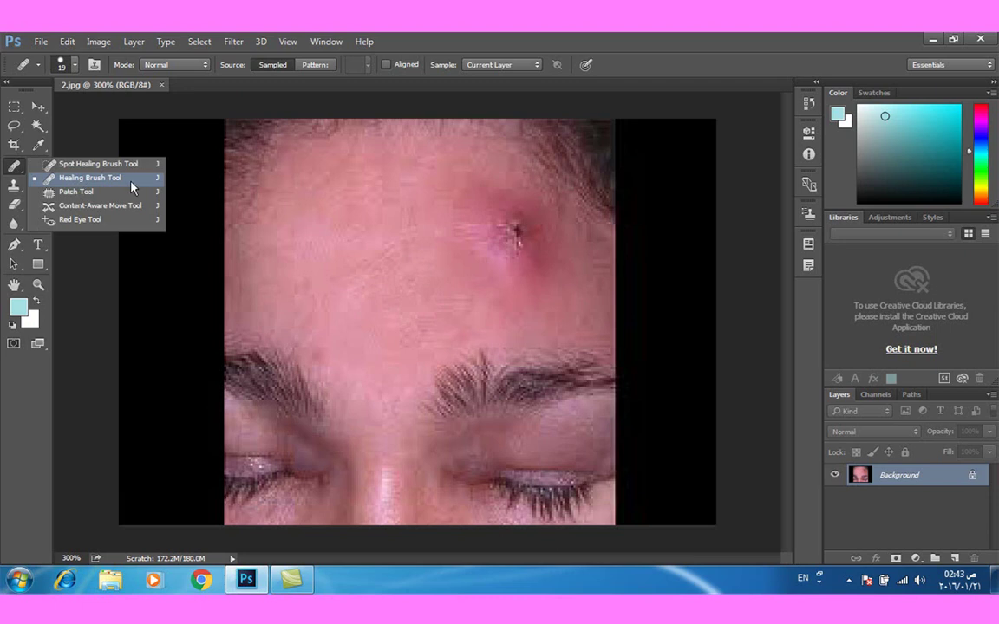
pyautogui.click(475, 215)
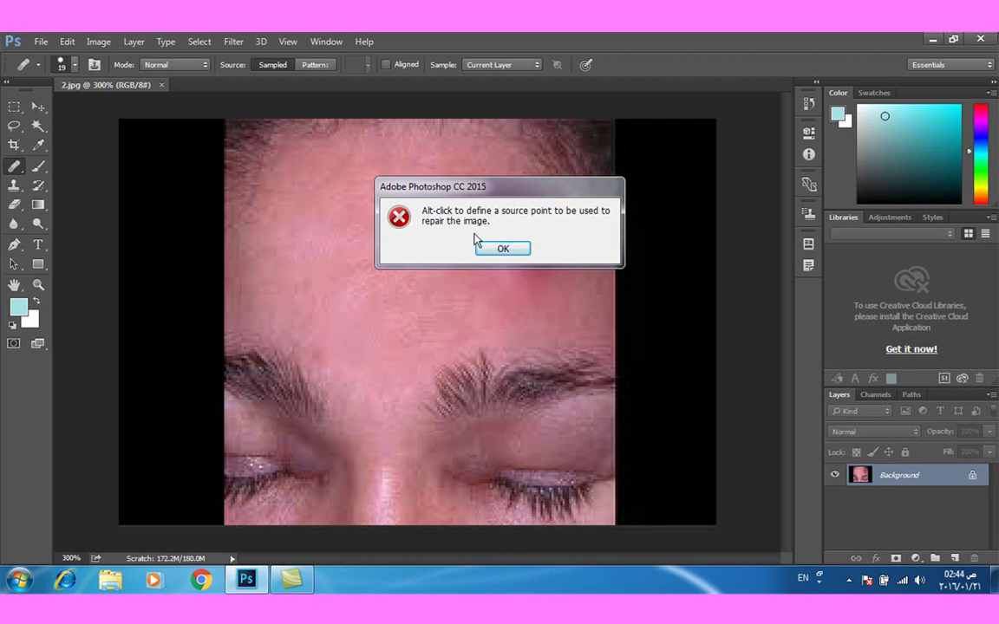
# - Dismiss the warning, Alt-sample clean skin beside the pimple, and dab healing over the pimple
pyautogui.click(503, 250)
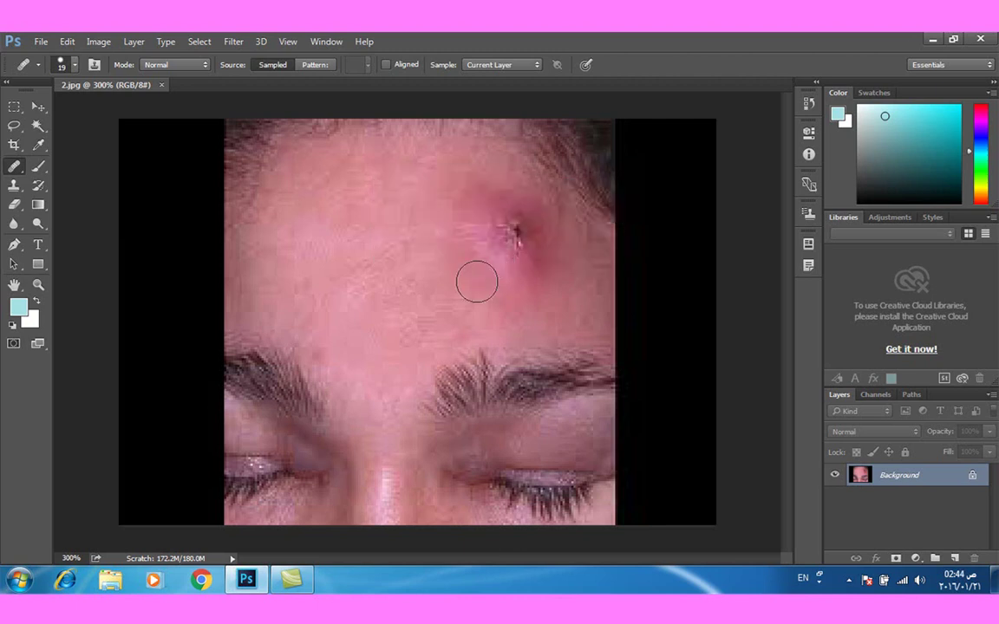
pyautogui.keyDown('alt'); pyautogui.click(580, 262); pyautogui.keyUp('alt')
pyautogui.click(516, 234)
pyautogui.click(491, 226)
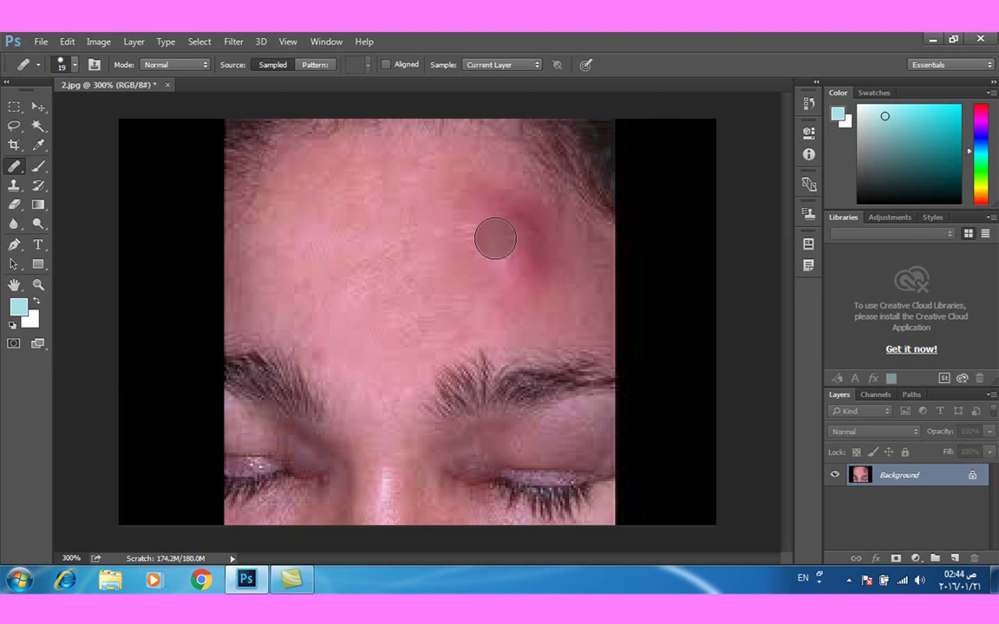
pyautogui.click(491, 232)
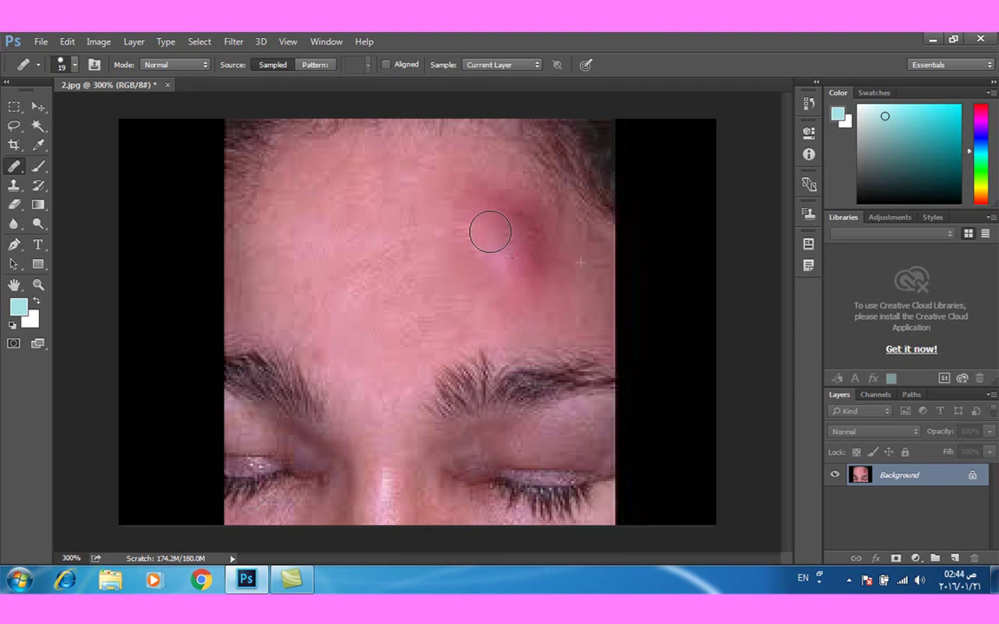
# - Paint vertical healing strokes over the red bump and pink streak, plus dabs on nearby skin
pyautogui.click(516, 224)
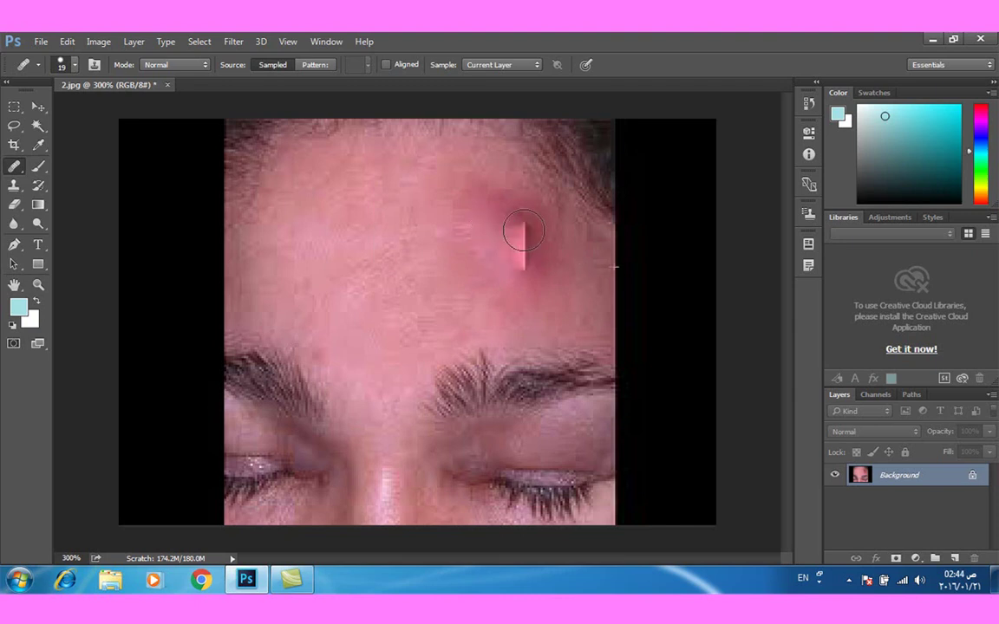
pyautogui.moveTo(522, 206); pyautogui.dragTo(522, 281)
pyautogui.click(518, 299)
pyautogui.click(546, 307)
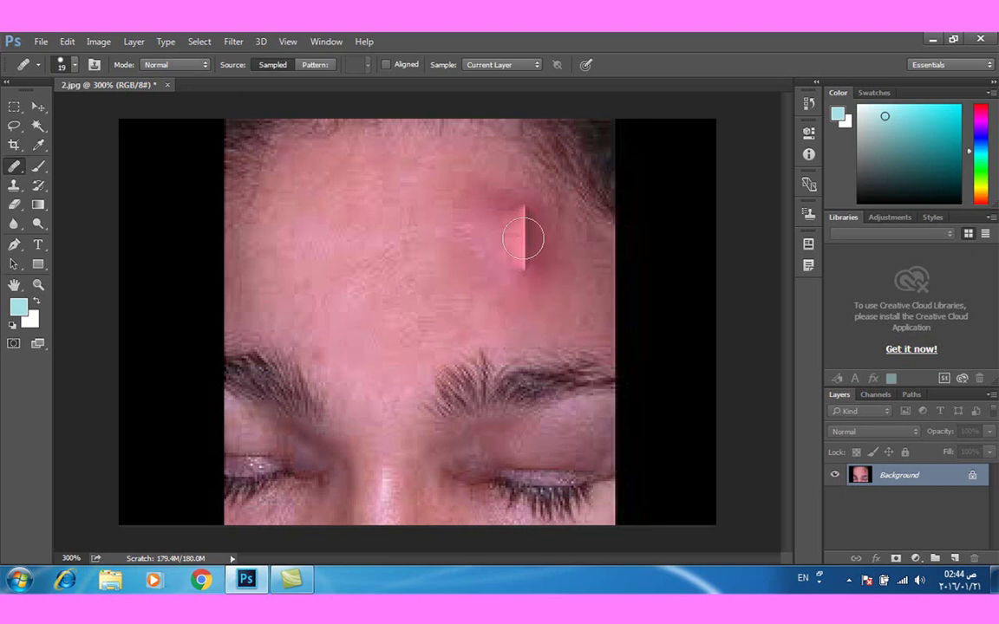
pyautogui.moveTo(523, 212); pyautogui.dragTo(523, 264)
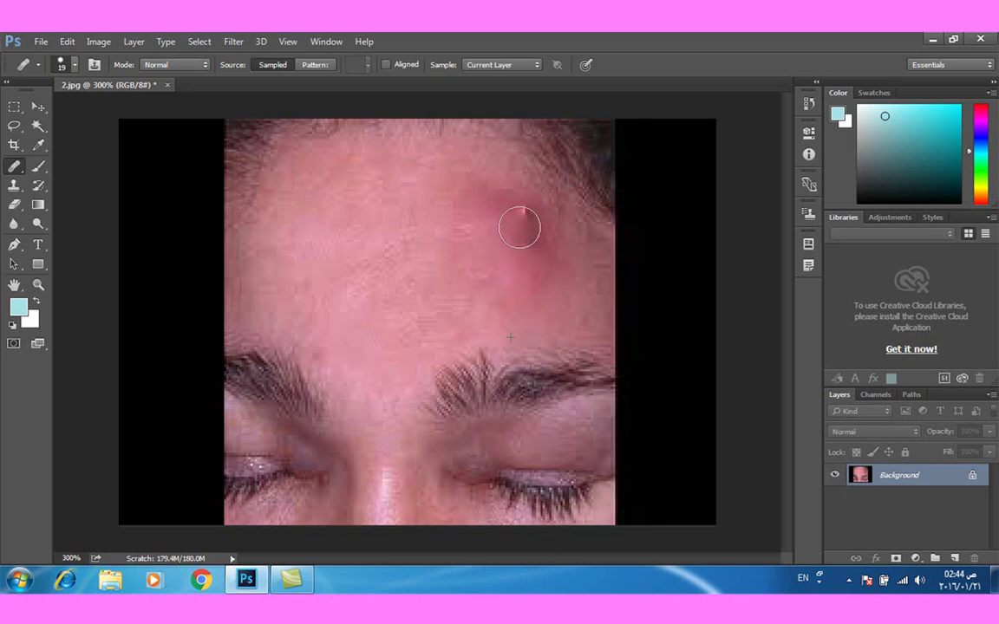
pyautogui.click(393, 251)
pyautogui.click(437, 254)
# - Heal a hairline spot, then paint the purple Pattern source over the pimple area
pyautogui.click(440, 183)
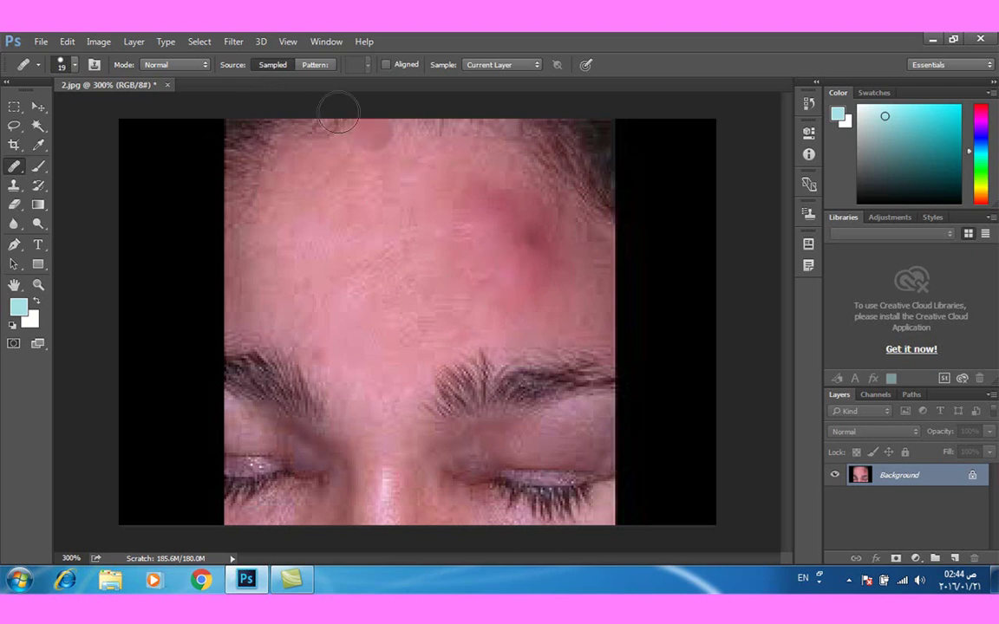
pyautogui.click(317, 67)
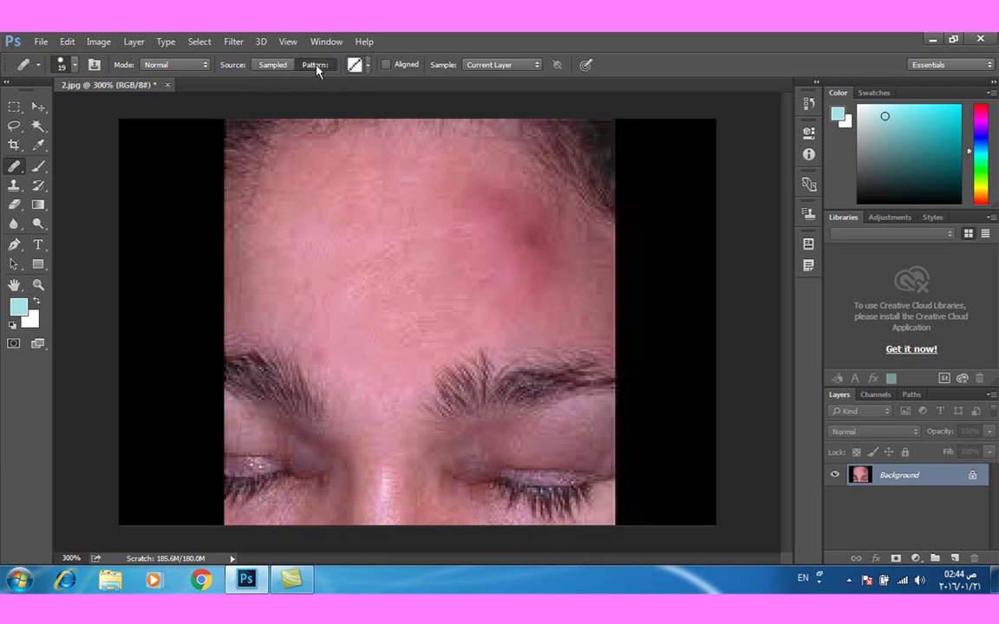
pyautogui.click(365, 65)
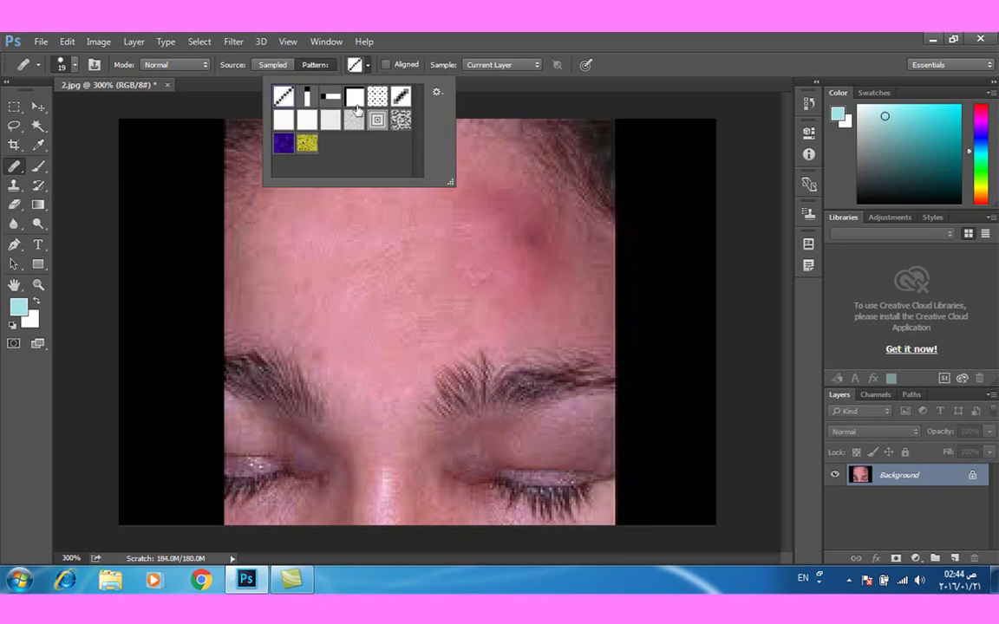
pyautogui.click(284, 143)
pyautogui.moveTo(535, 291)
pyautogui.mouseDown()
pyautogui.moveTo(487, 212)
pyautogui.moveTo(531, 252)
pyautogui.moveTo(438, 192)
pyautogui.mouseUp()
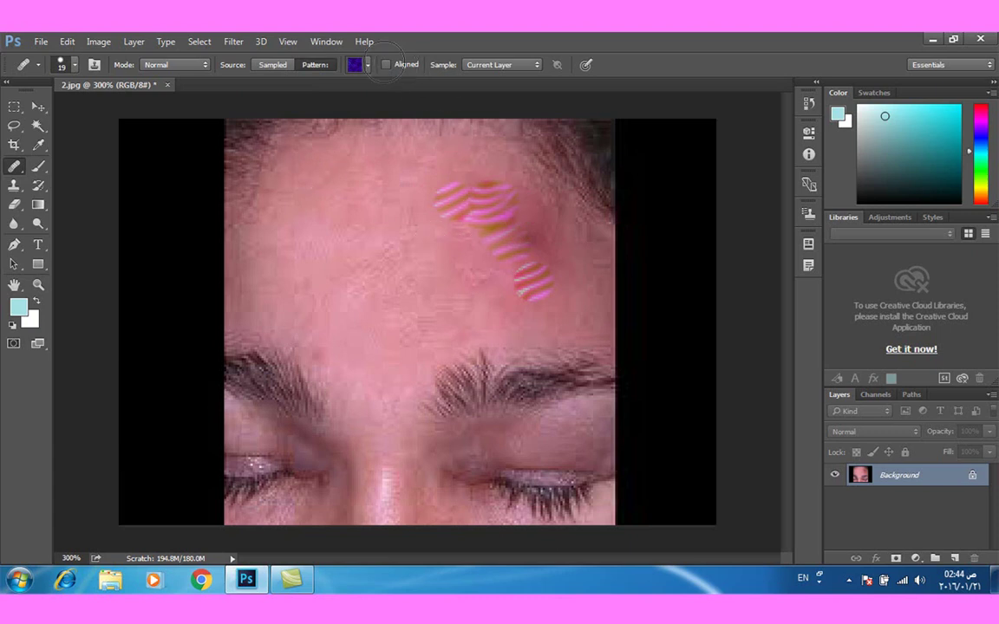
# - Tick Aligned, paint a pattern patch on the left forehead, and return Source to Sampled
pyautogui.click(387, 65)
pyautogui.click(307, 227)
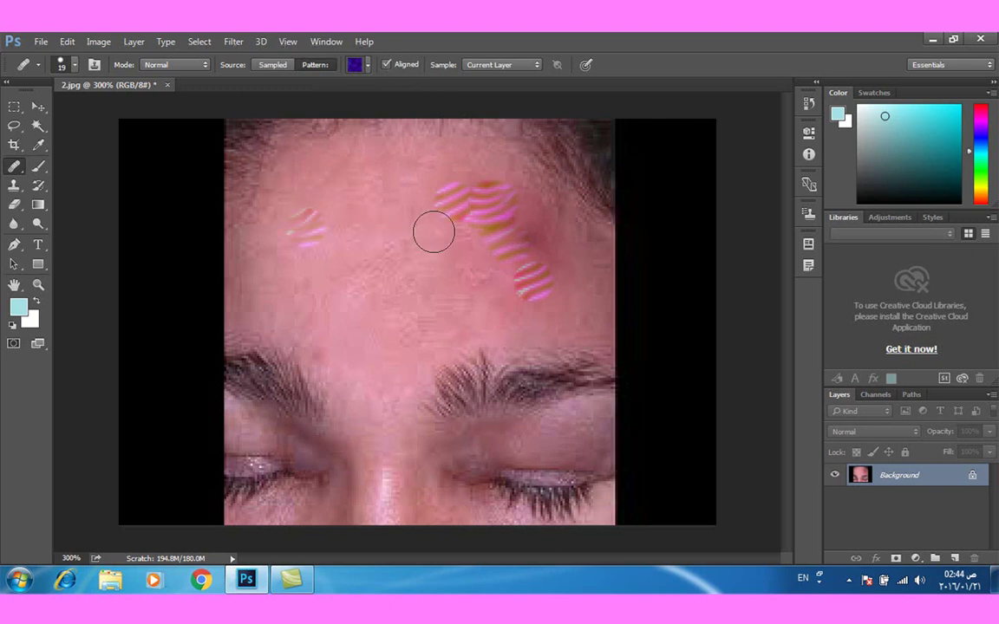
pyautogui.click(272, 64)
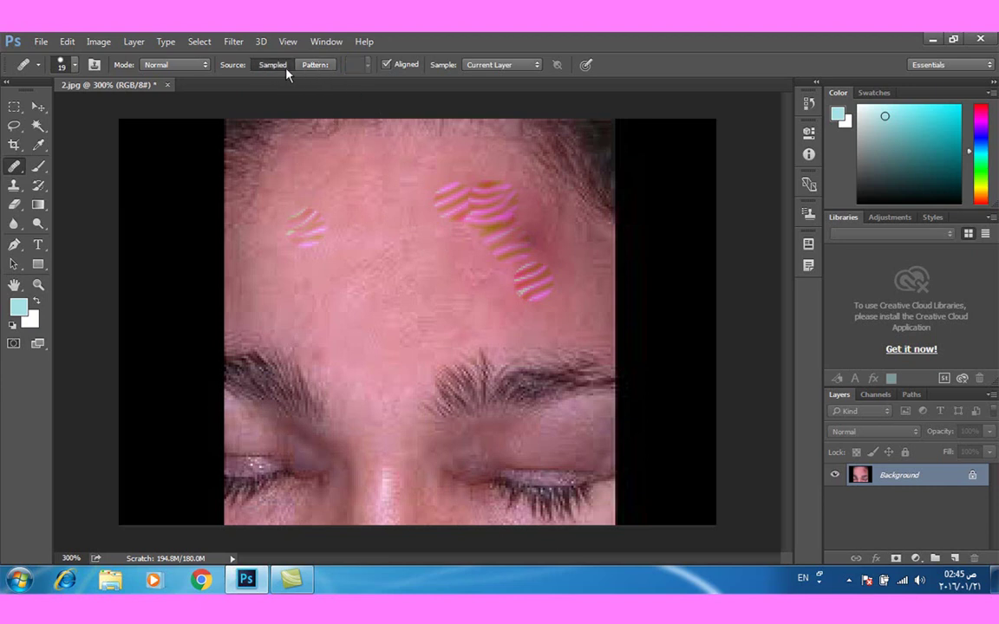
# - Sample clean forehead skin and heal across the forehead and beside the left brow
pyautogui.keyDown('alt'); pyautogui.click(312, 289); pyautogui.keyUp('alt')
pyautogui.click(431, 284)
pyautogui.moveTo(425, 296); pyautogui.dragTo(425, 333)
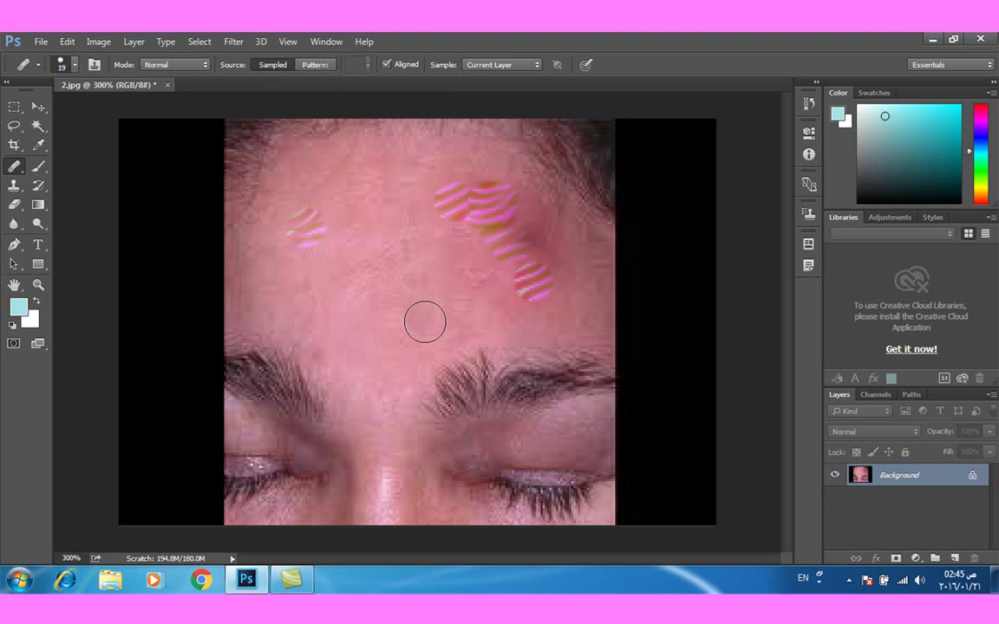
pyautogui.click(305, 328)
pyautogui.click(296, 335)
pyautogui.click(300, 292)
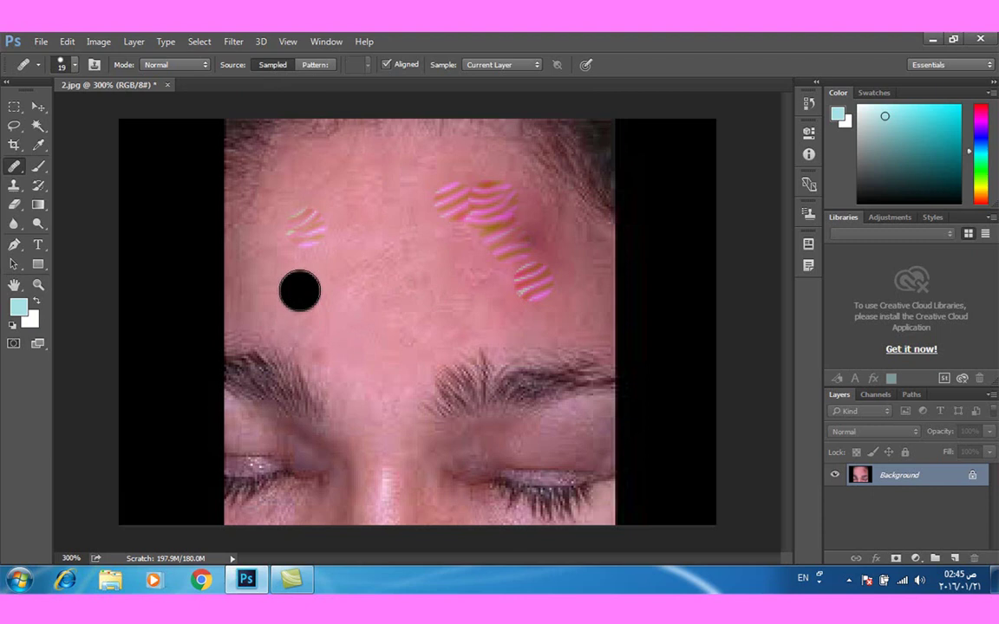
# - Heal small remaining spots mid-forehead and left of the brow, checking the healing tools list
pyautogui.click(398, 283)
pyautogui.click(398, 317)
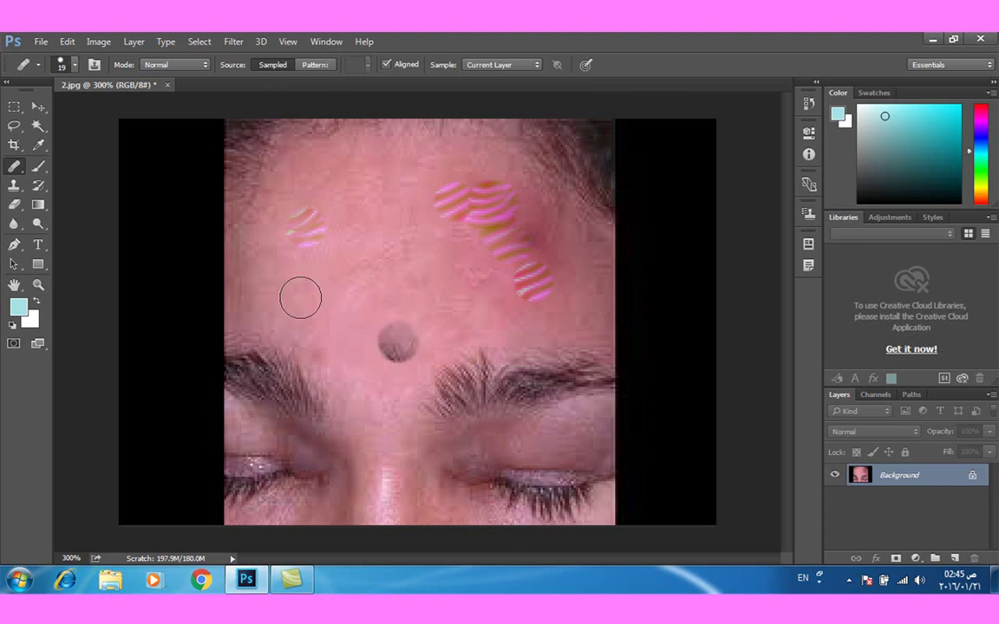
pyautogui.click(304, 347)
pyautogui.moveTo(304, 347); pyautogui.dragTo(310, 356)
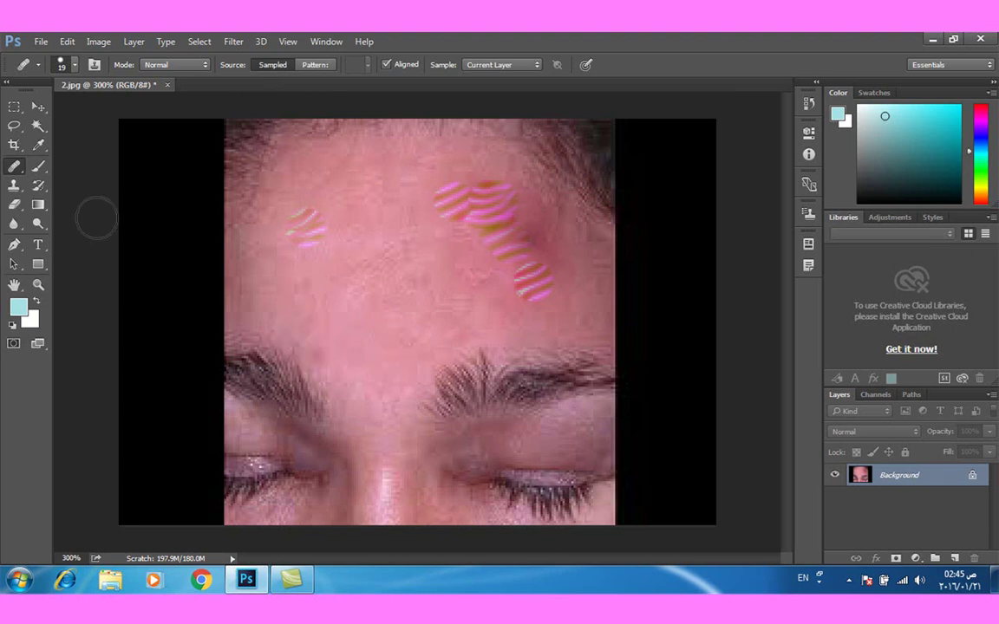
pyautogui.rightClick(15, 168)
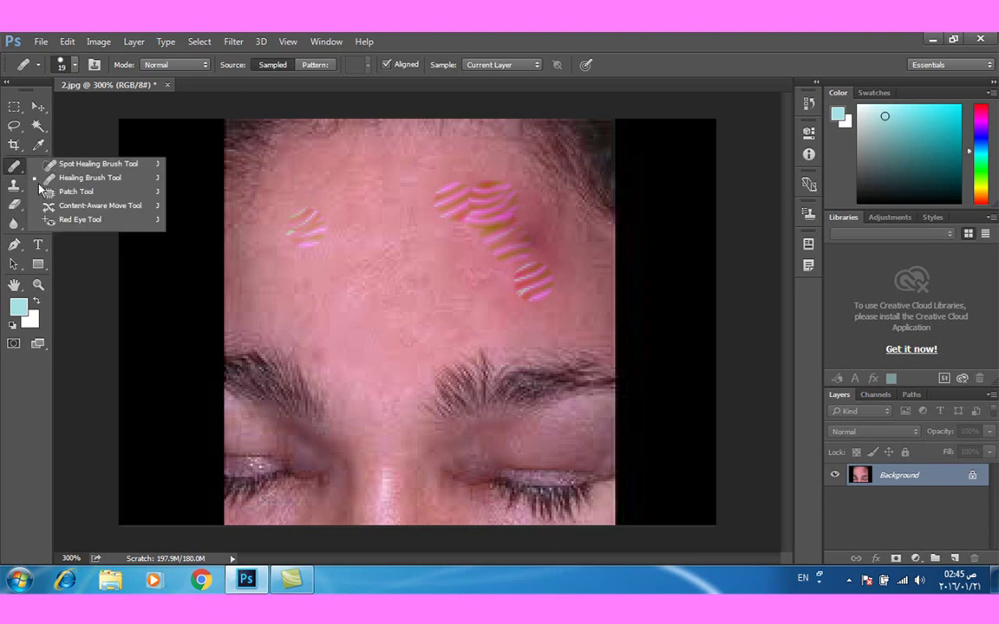
pyautogui.keyDown('alt'); pyautogui.click(263, 227); pyautogui.keyUp('alt')
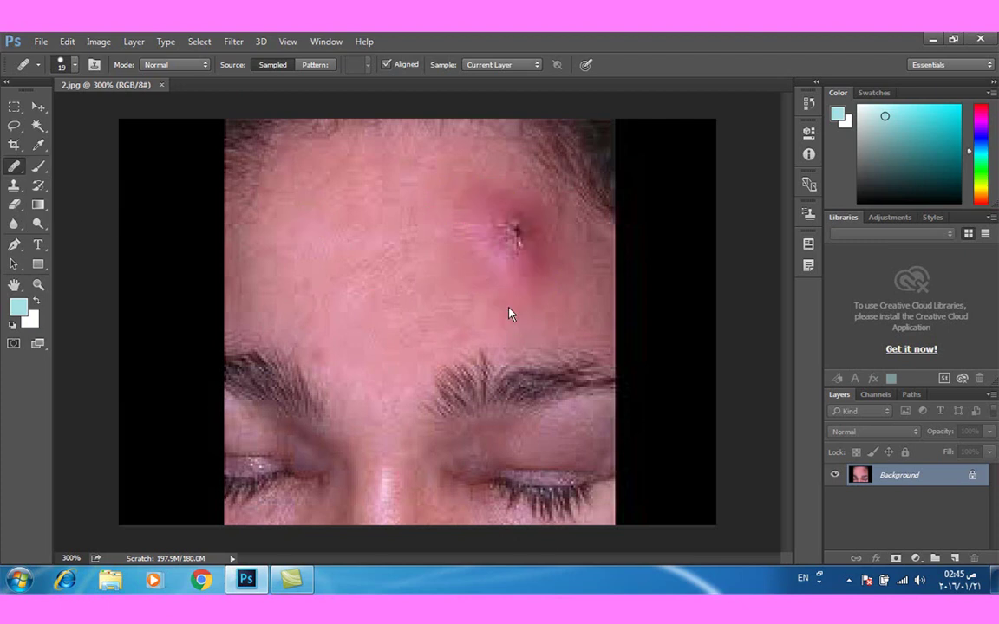
# - Use the Patch Tool to patch the forehead blemish from nearby clean skin
pyautogui.click(265, 172)
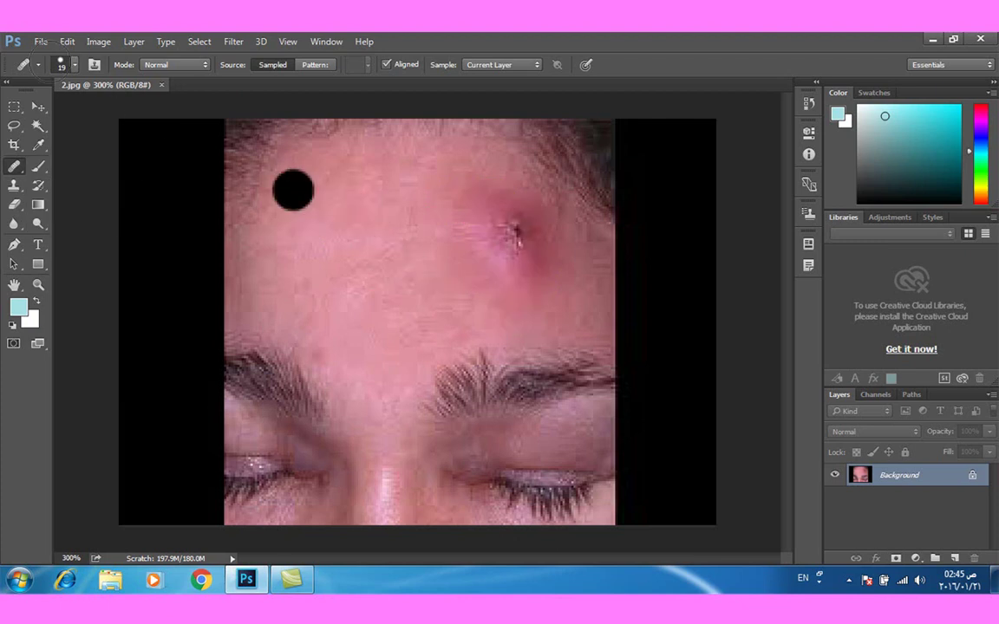
pyautogui.rightClick(16, 172)
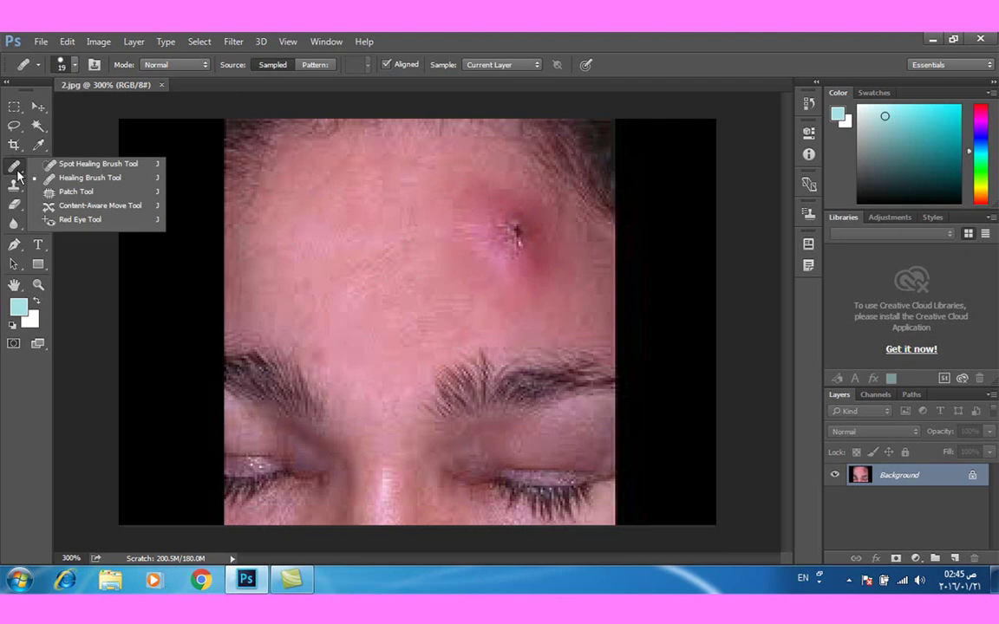
pyautogui.click(69, 193)
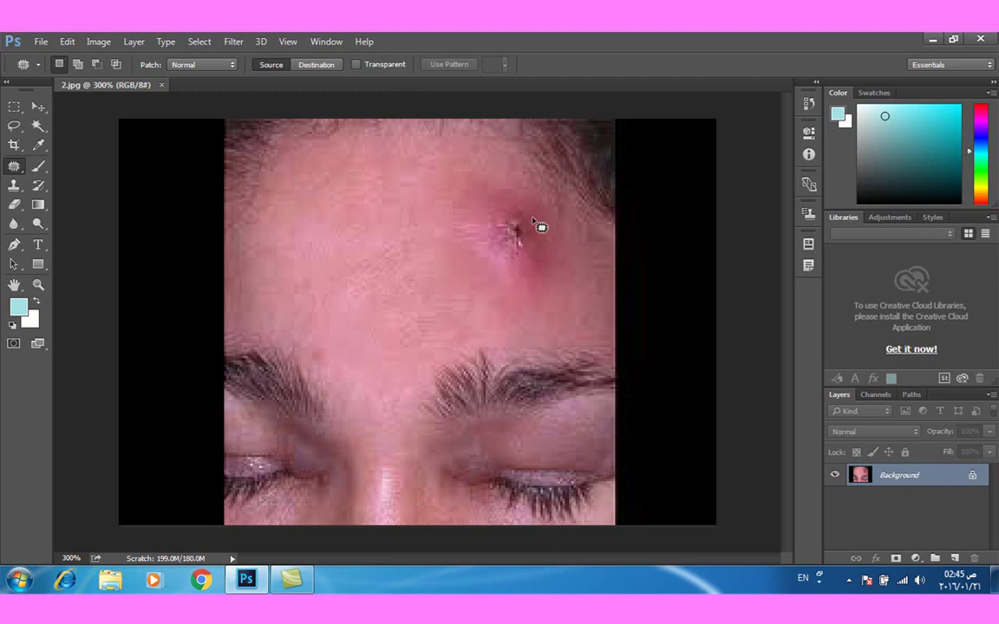
pyautogui.moveTo(534, 218); pyautogui.dragTo(532, 218)
pyautogui.moveTo(519, 245); pyautogui.dragTo(444, 269)
pyautogui.hotkey('ctrl', 'd')
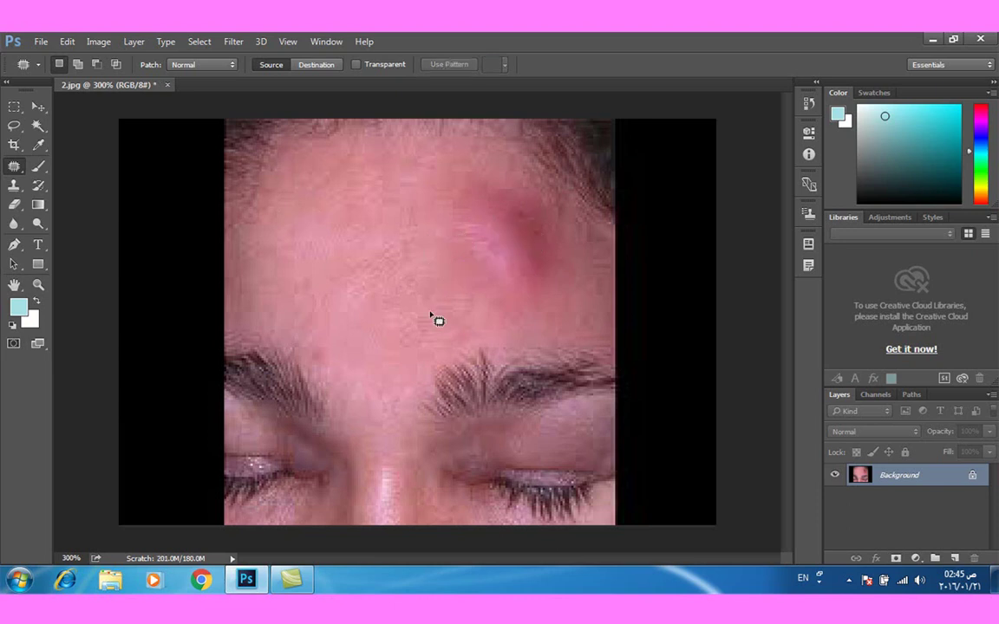
# - Patch the blemish again from skin below-left, then undo to restore it
pyautogui.moveTo(531, 194)
pyautogui.mouseDown()
pyautogui.moveTo(477, 249)
pyautogui.moveTo(530, 196)
pyautogui.mouseUp()
pyautogui.moveTo(512, 253)
pyautogui.mouseDown()
pyautogui.moveTo(445, 319)
pyautogui.moveTo(417, 322)
pyautogui.mouseUp()
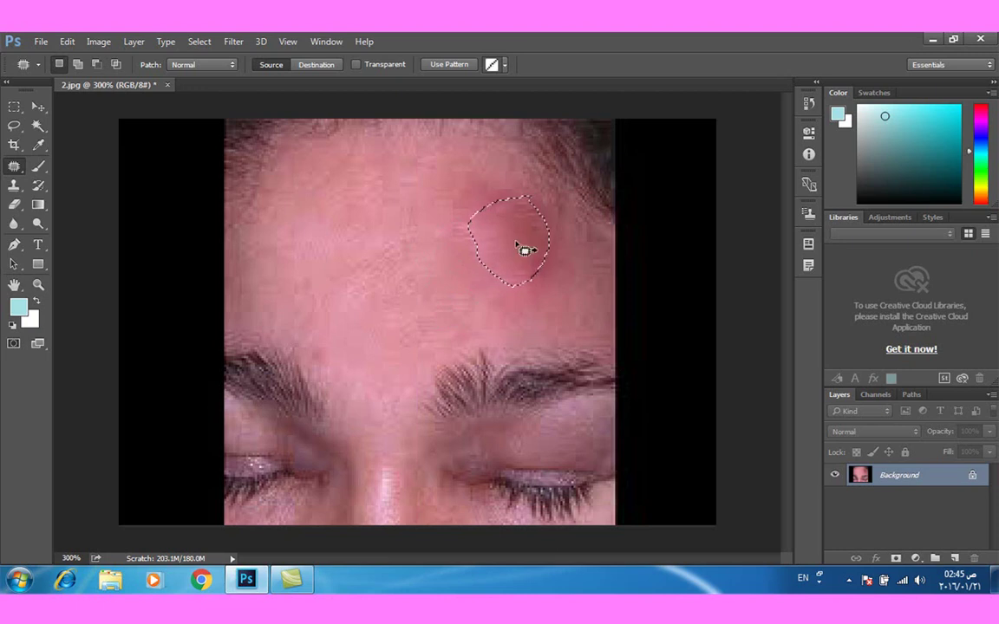
pyautogui.hotkey('ctrl', 'd')
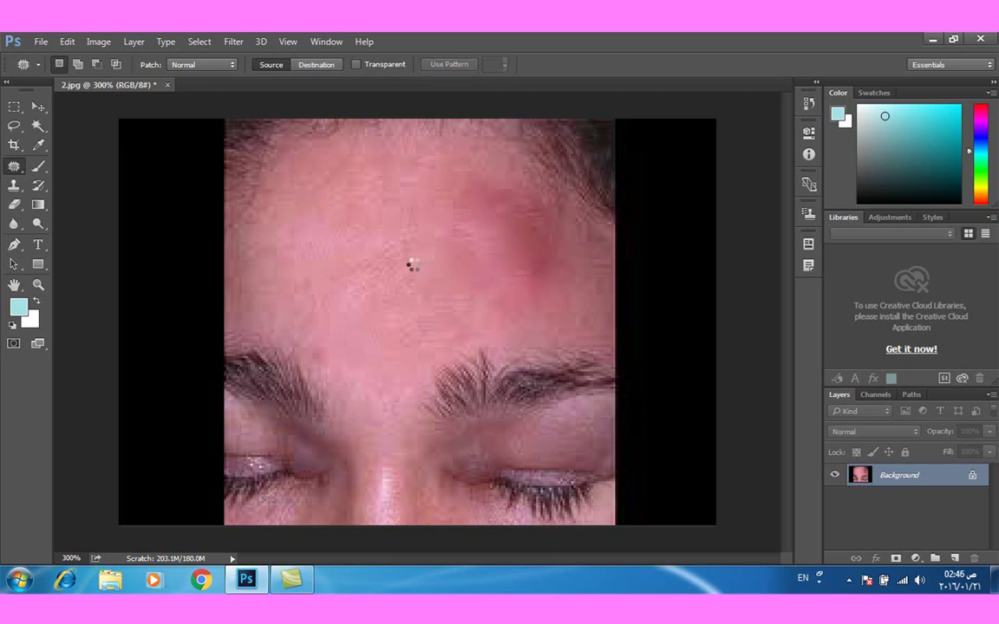
pyautogui.hotkey('ctrl', 'z')
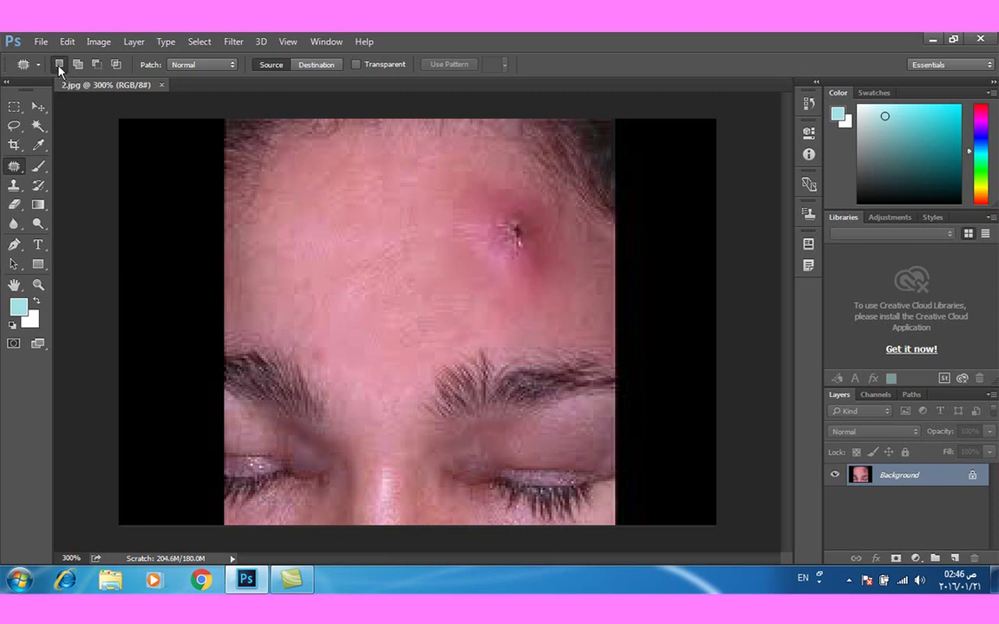
# - Reselect just the pimple's dark centre, adding a lobe and subtracting the excess
pyautogui.moveTo(512, 258); pyautogui.dragTo(511, 272)
pyautogui.moveTo(514, 275); pyautogui.dragTo(530, 251)
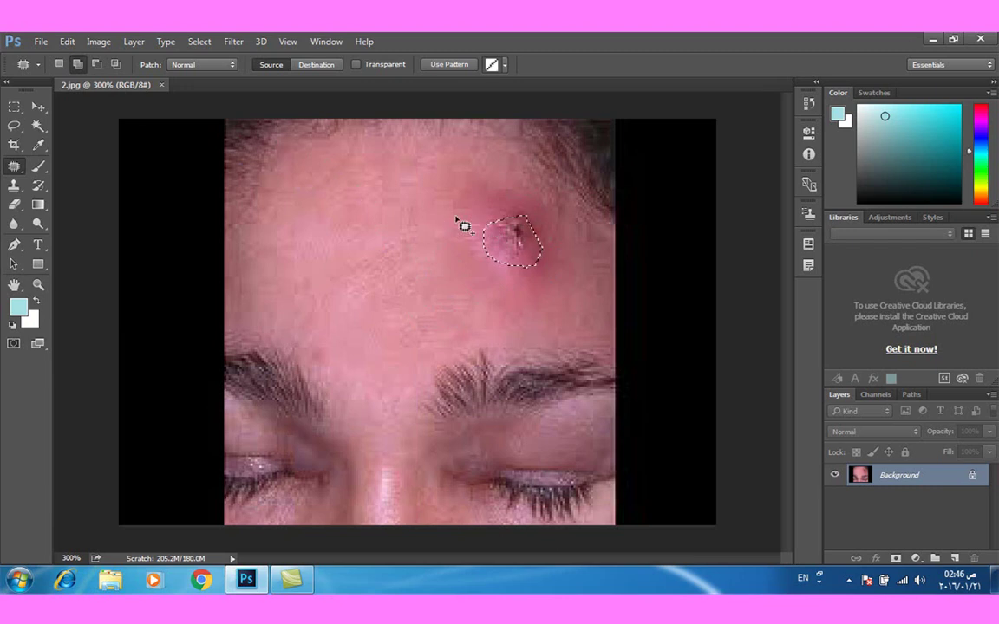
pyautogui.moveTo(514, 258); pyautogui.dragTo(464, 290)
pyautogui.click(97, 65)
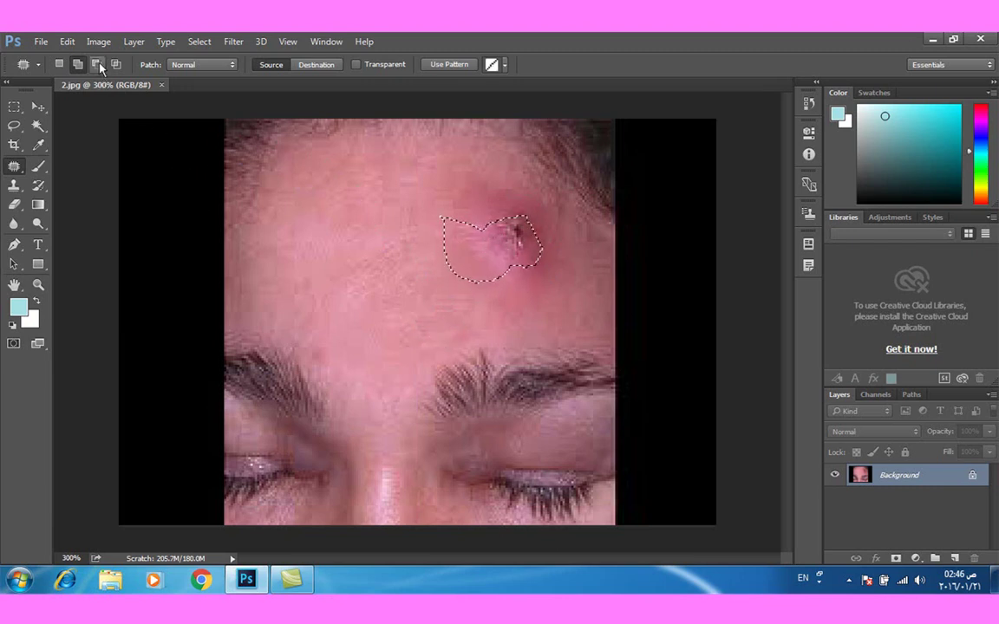
pyautogui.moveTo(509, 213); pyautogui.dragTo(505, 254)
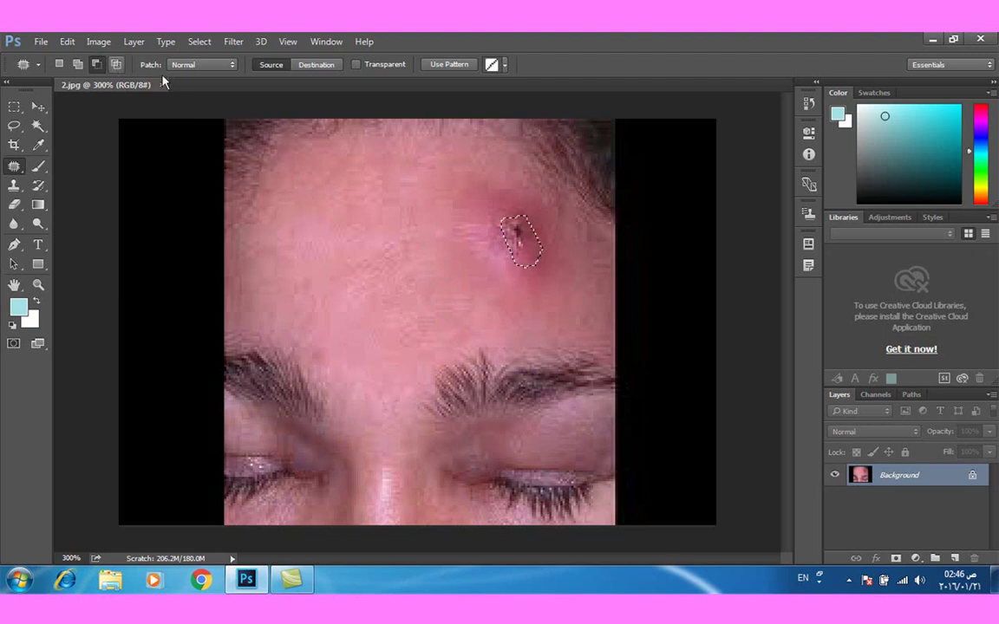
pyautogui.click(232, 65)
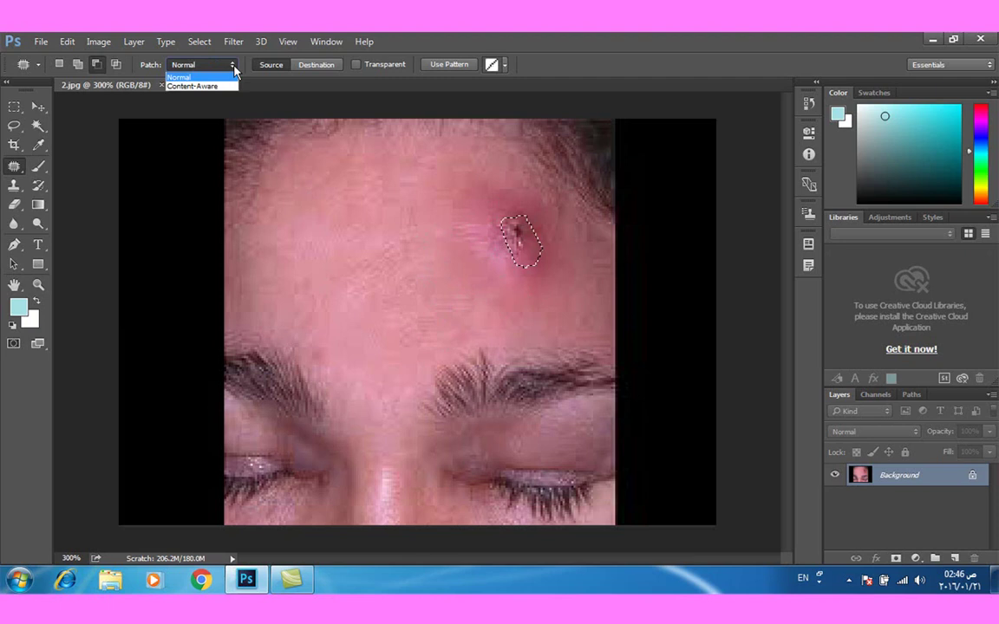
# - Set the Patch mode to Content-Aware, clear the pimple selections, and show the healing tools list
pyautogui.click(212, 86)
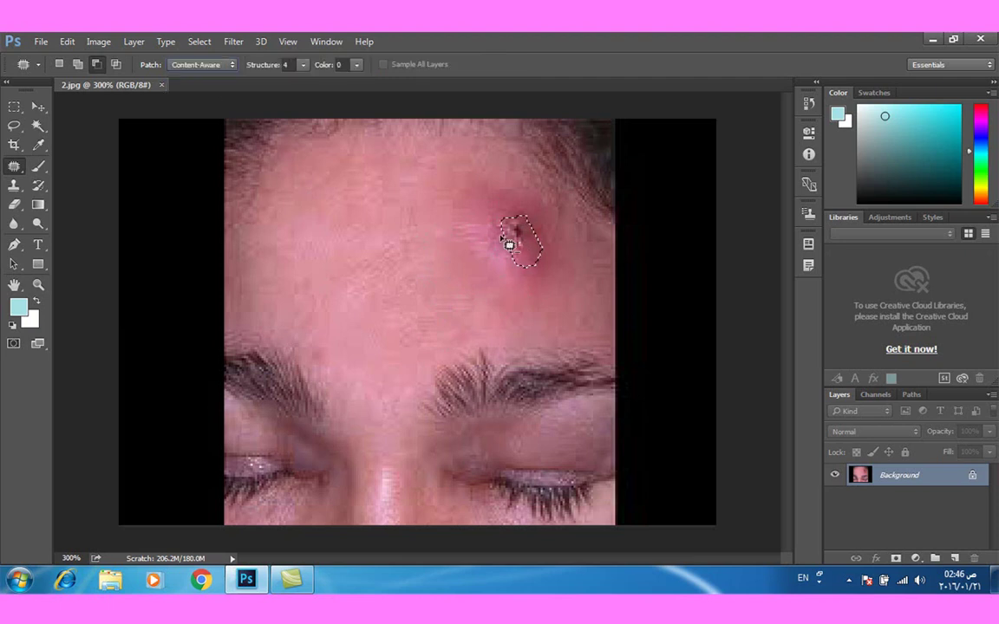
pyautogui.click(440, 256)
pyautogui.moveTo(533, 215); pyautogui.dragTo(527, 256)
pyautogui.click(296, 246)
pyautogui.rightClick(17, 170)
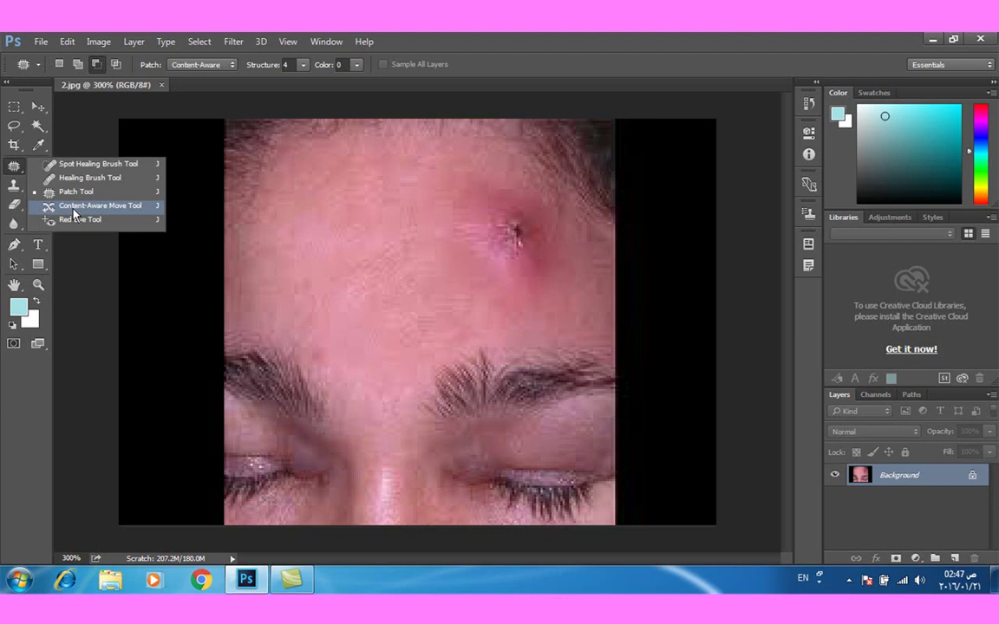
# - Apply the pending Content-Aware patch on the left forehead pimple and deselect everything
pyautogui.click(73, 210)
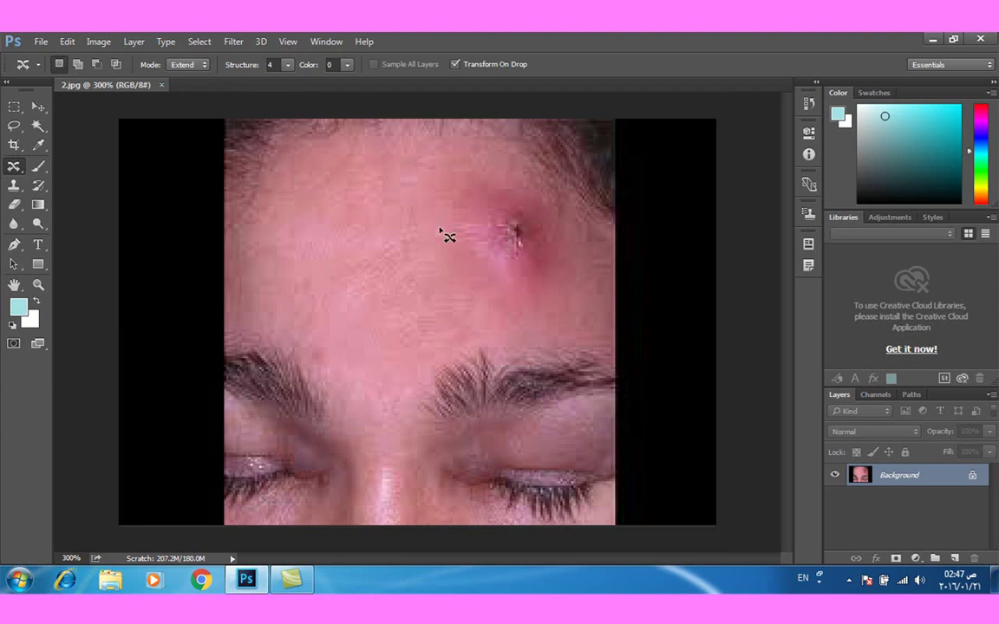
pyautogui.moveTo(497, 214)
pyautogui.mouseDown()
pyautogui.moveTo(495, 261)
pyautogui.moveTo(343, 276)
pyautogui.mouseUp()
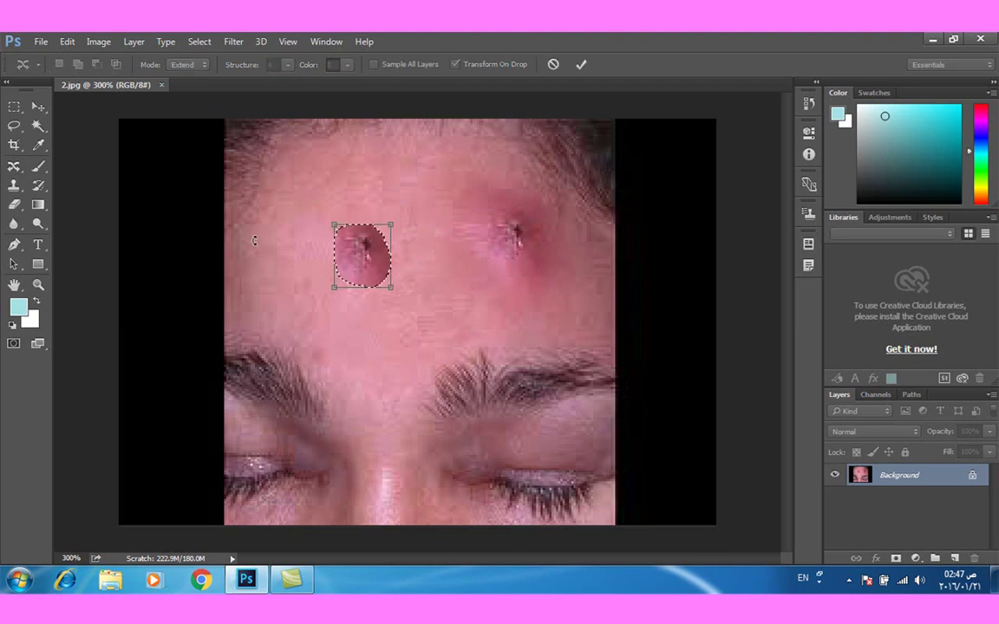
pyautogui.click(38, 126)
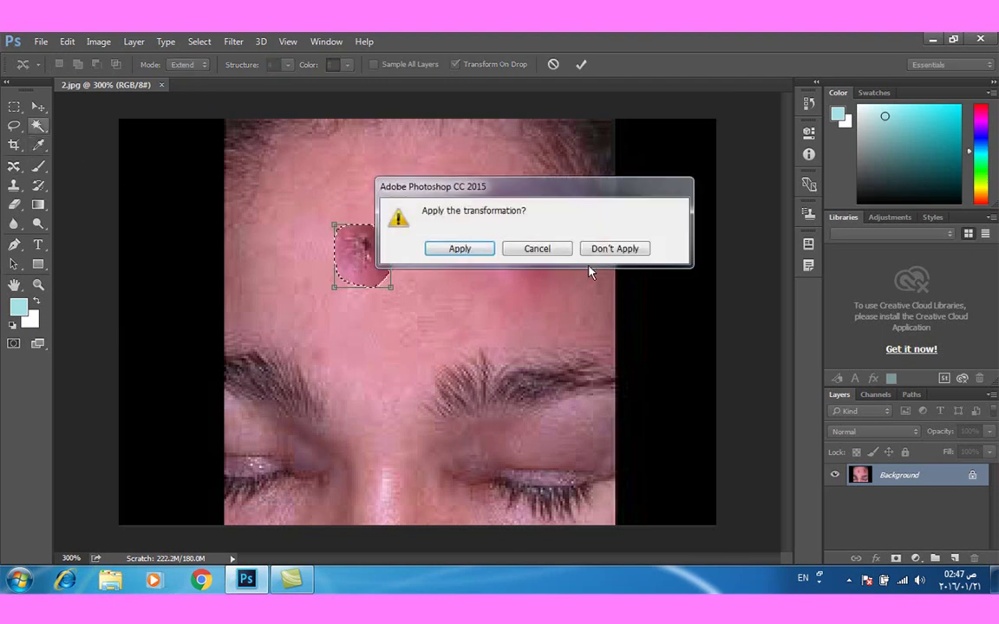
pyautogui.click(473, 250)
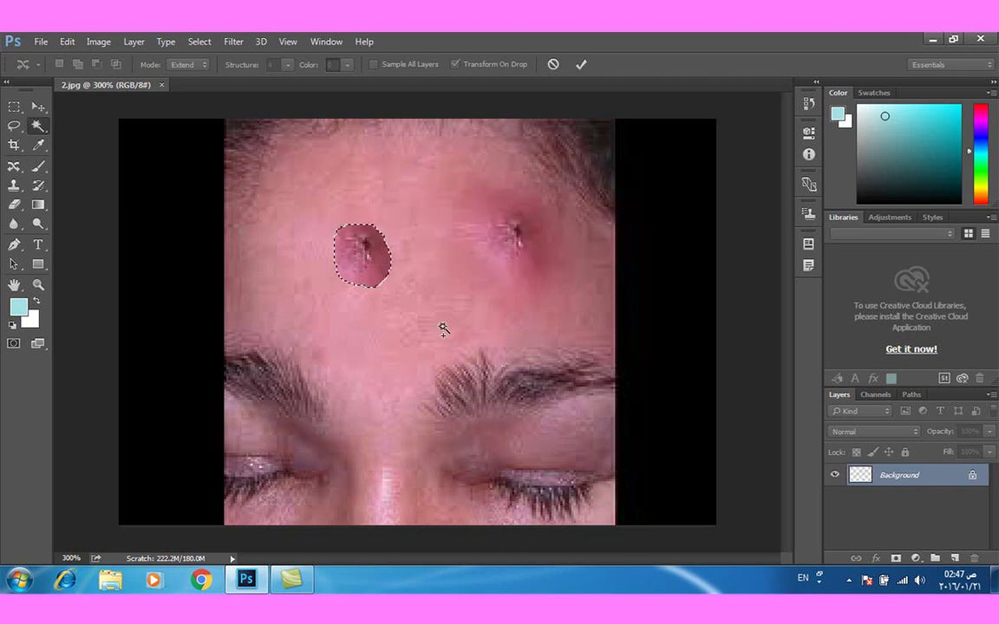
pyautogui.click(511, 279)
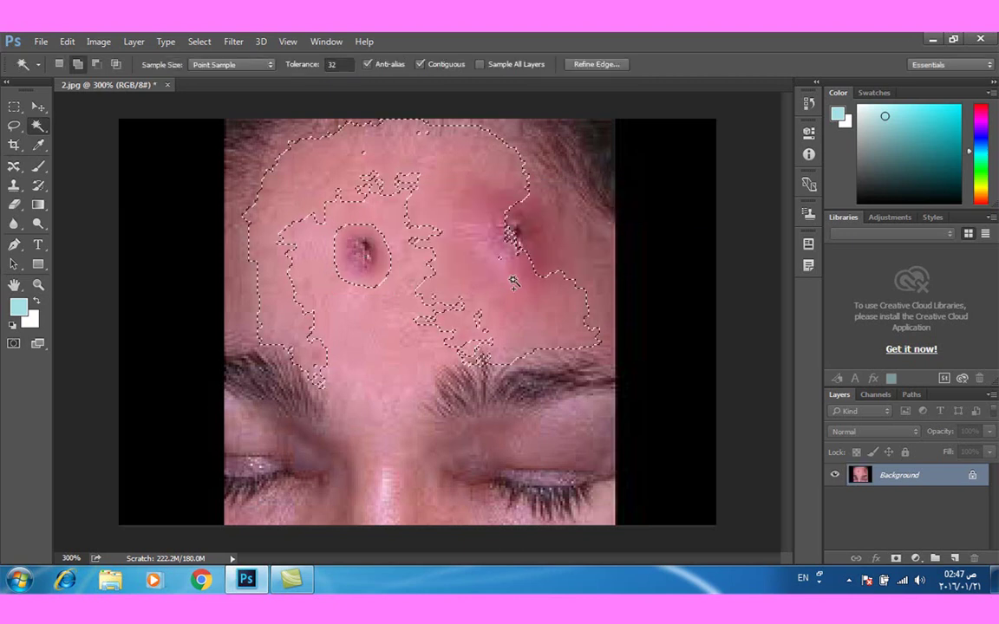
pyautogui.hotkey('ctrl', 'd')
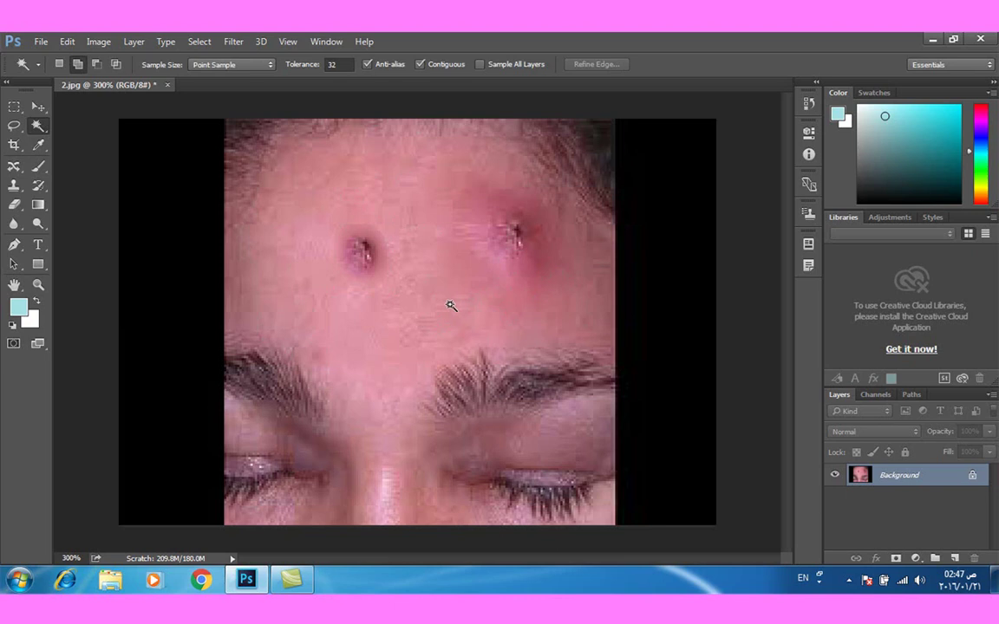
pyautogui.click(14, 165)
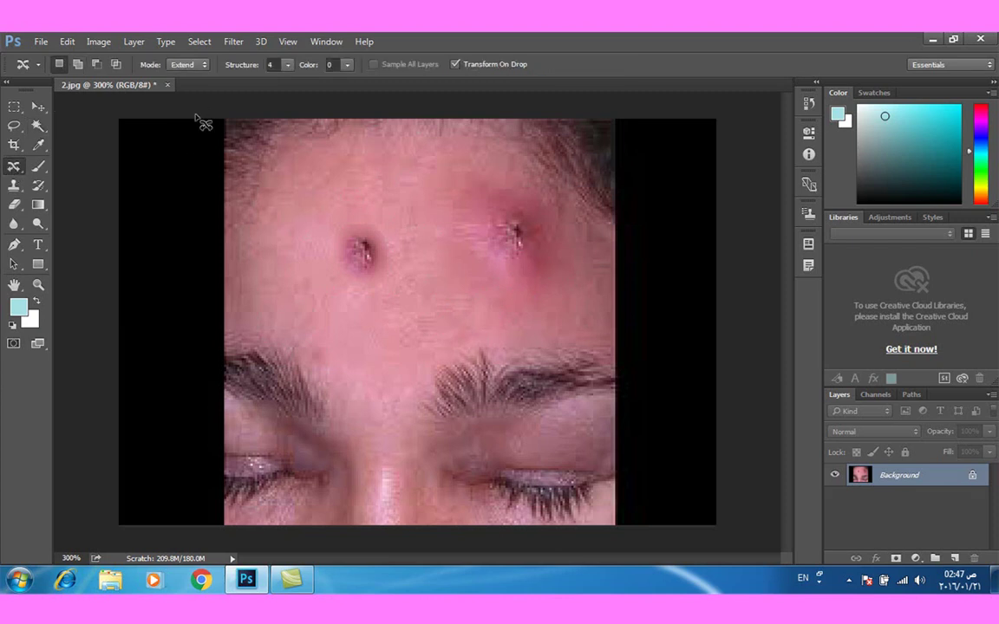
# - Move the right forehead pimple down toward the brows with Content-Aware Move in Move mode
pyautogui.click(204, 65)
pyautogui.moveTo(546, 217)
pyautogui.mouseDown()
pyautogui.moveTo(524, 251)
pyautogui.moveTo(403, 338)
pyautogui.mouseUp()
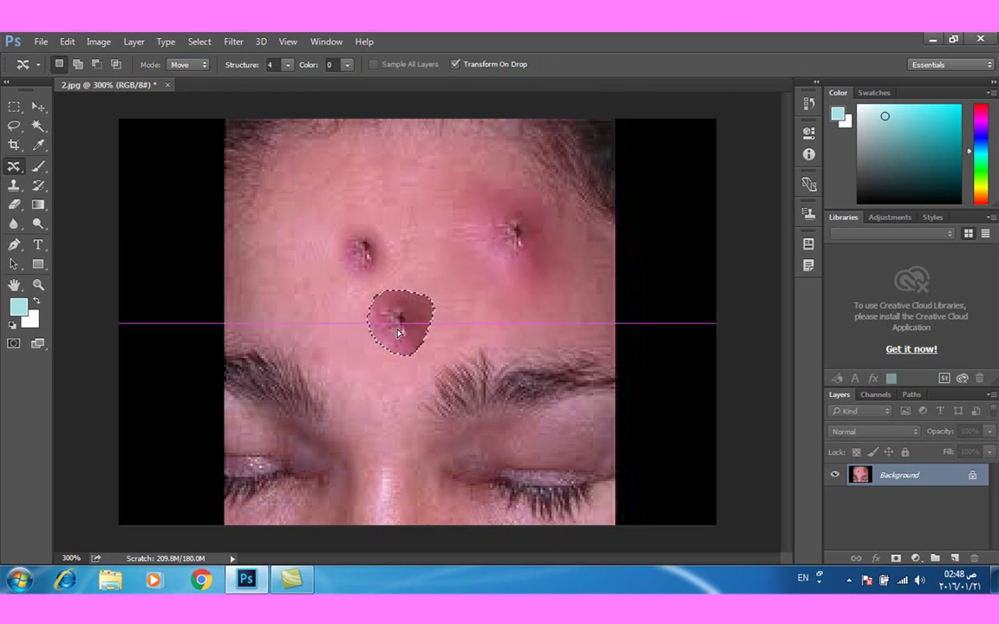
pyautogui.click(14, 186)
pyautogui.click(446, 251)
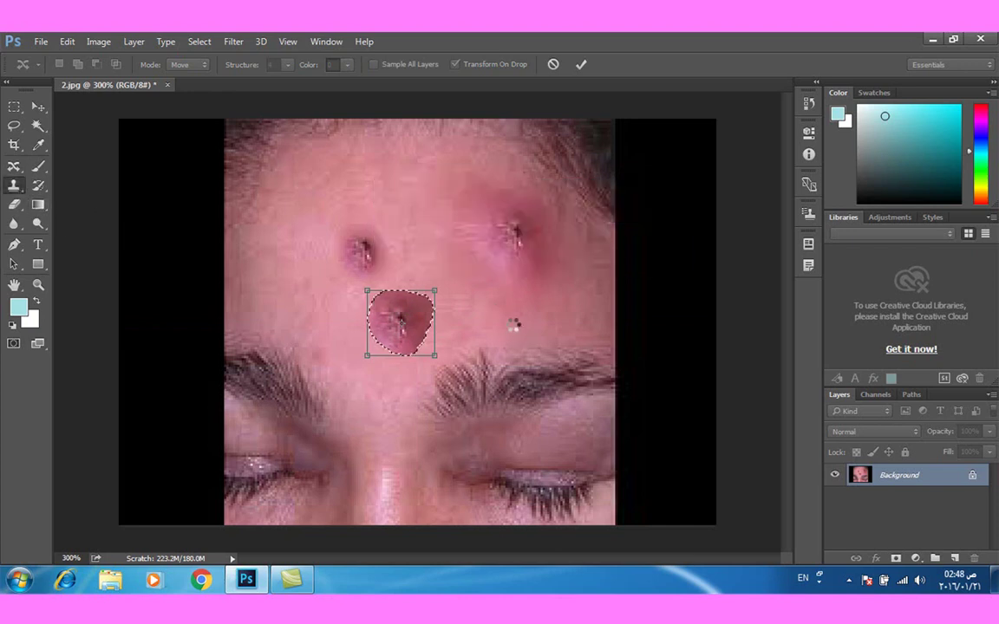
pyautogui.click(514, 232)
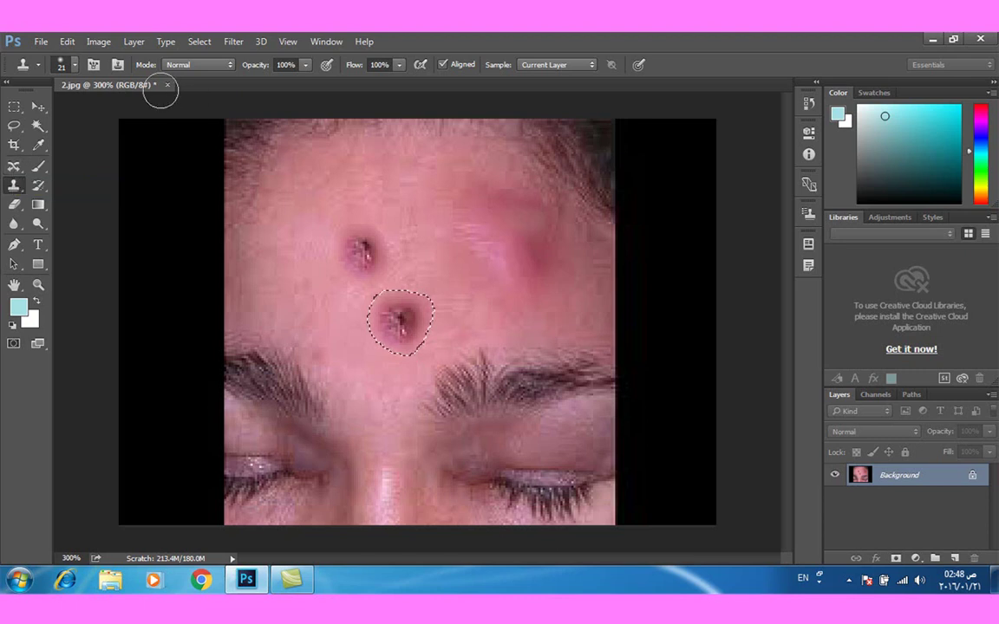
pyautogui.click(14, 166)
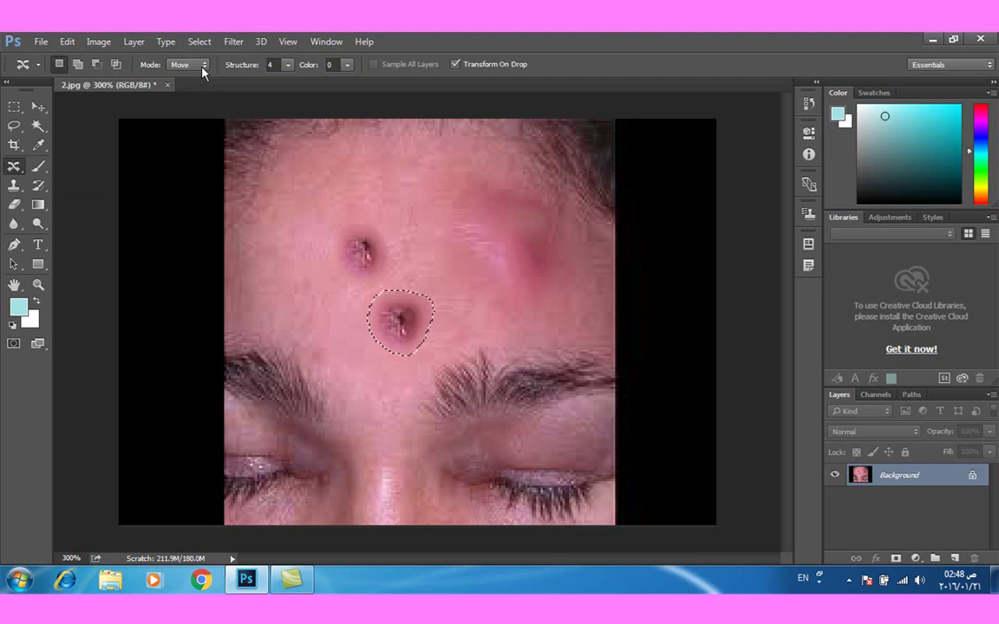
pyautogui.click(203, 68)
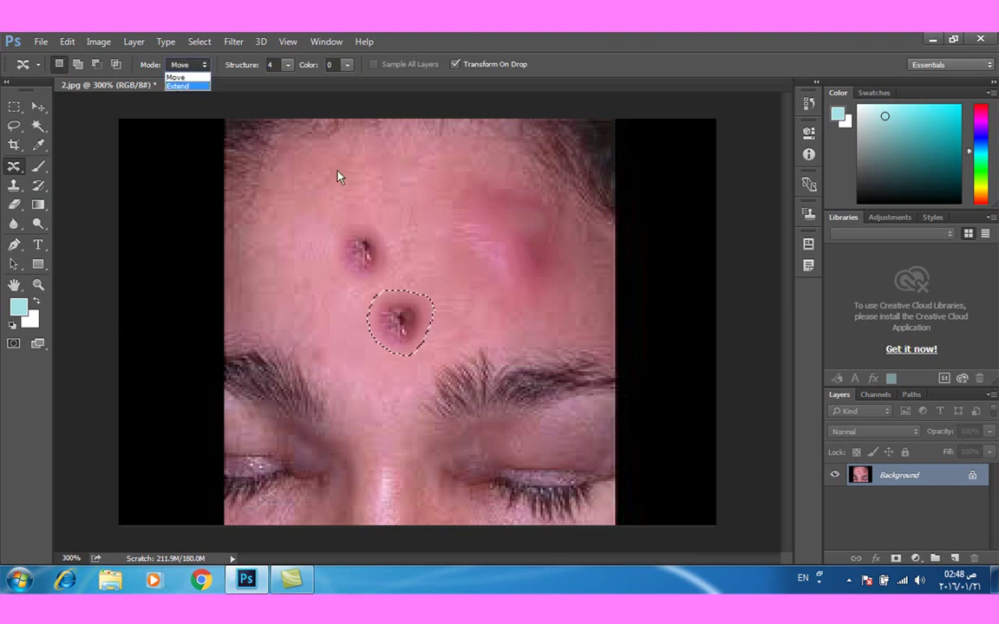
pyautogui.click(402, 212)
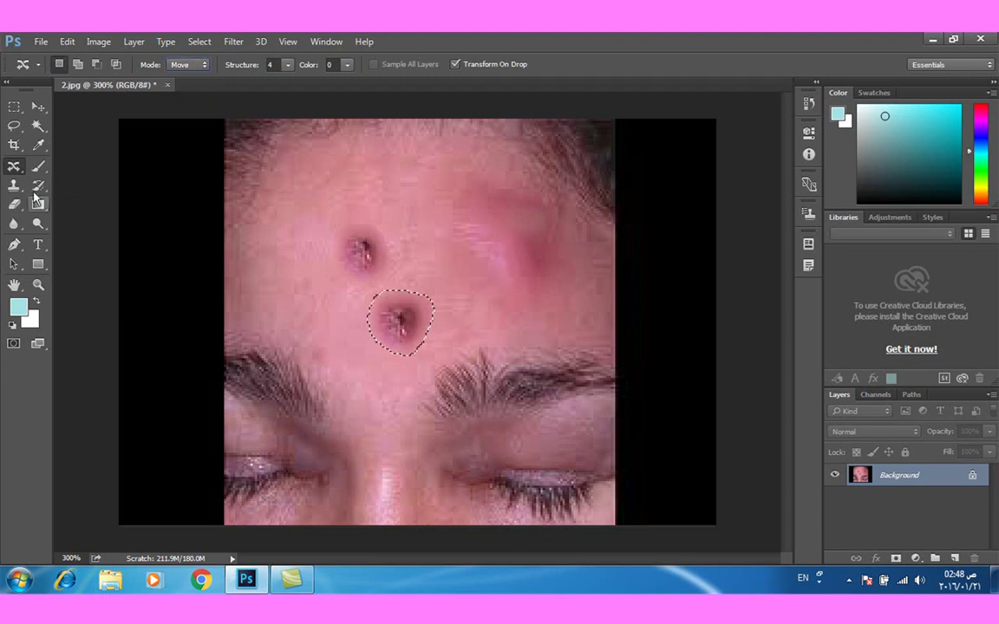
# - Close 2.jpg without saving and open image 1 from the red-eye training folder
pyautogui.click(169, 86)
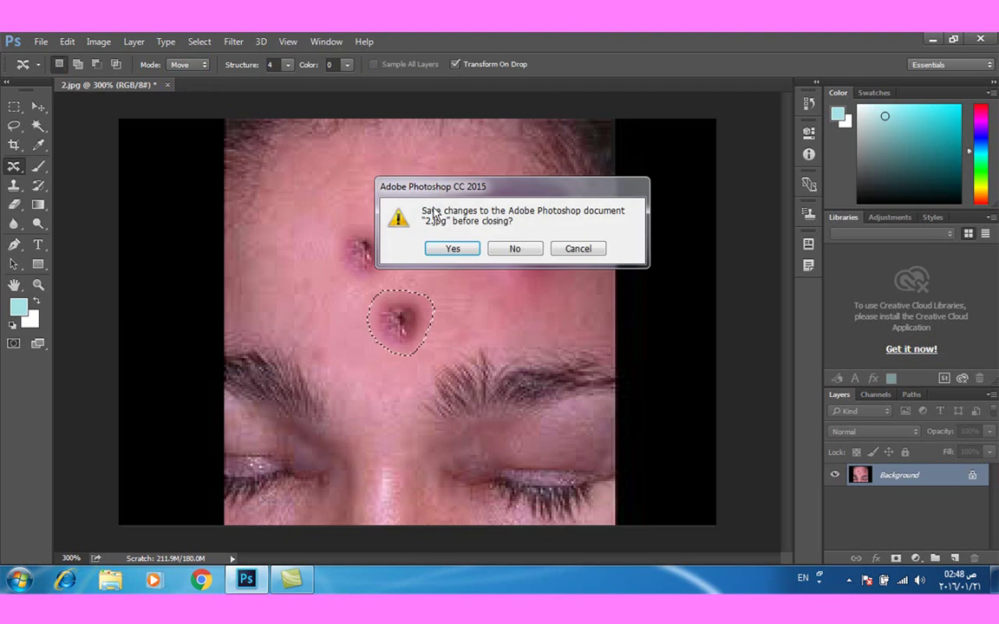
pyautogui.click(511, 249)
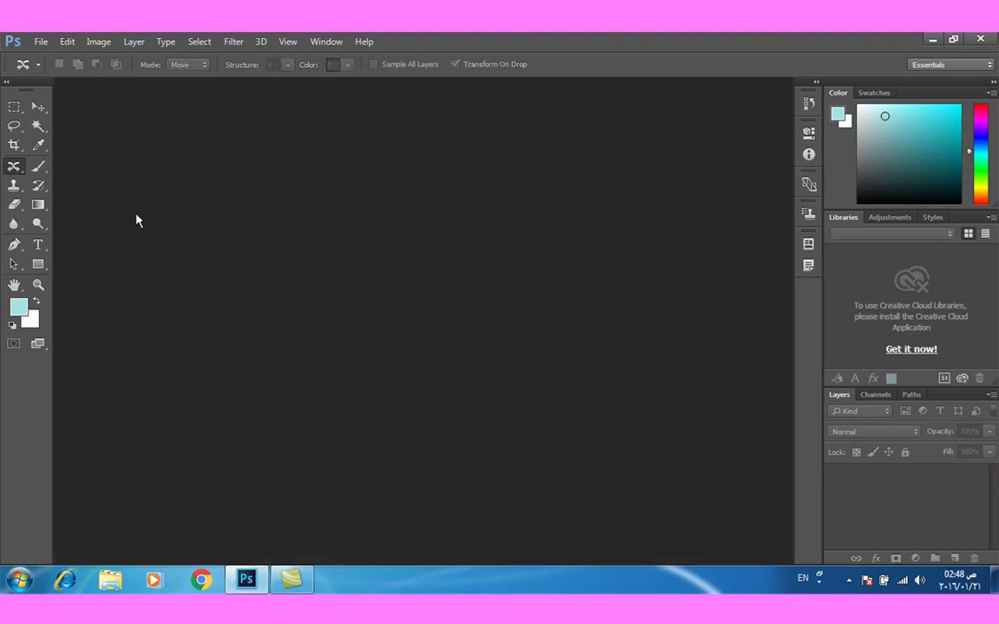
pyautogui.doubleClick(328, 305)
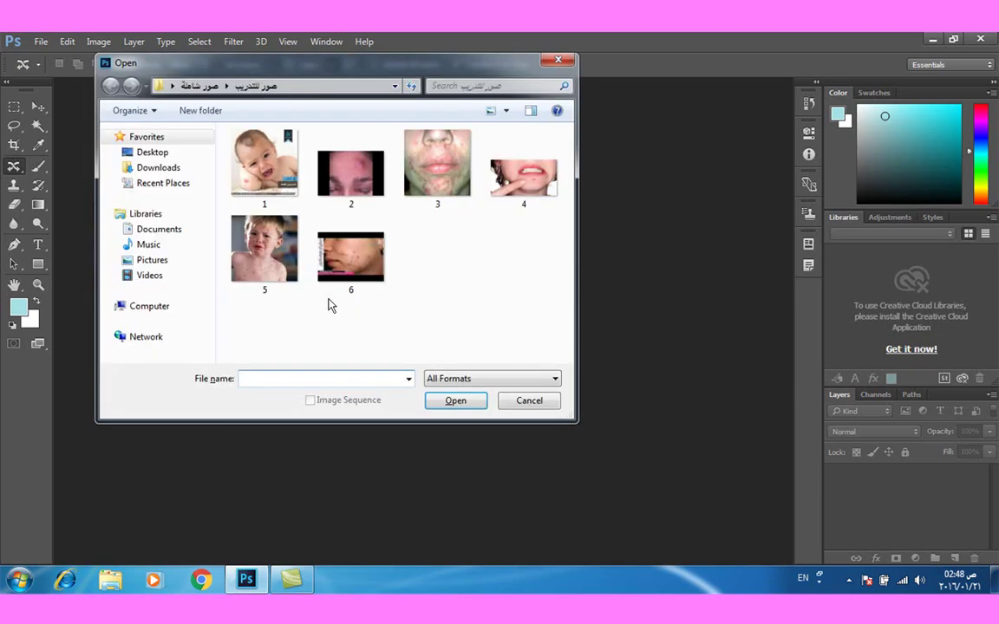
pyautogui.click(206, 86)
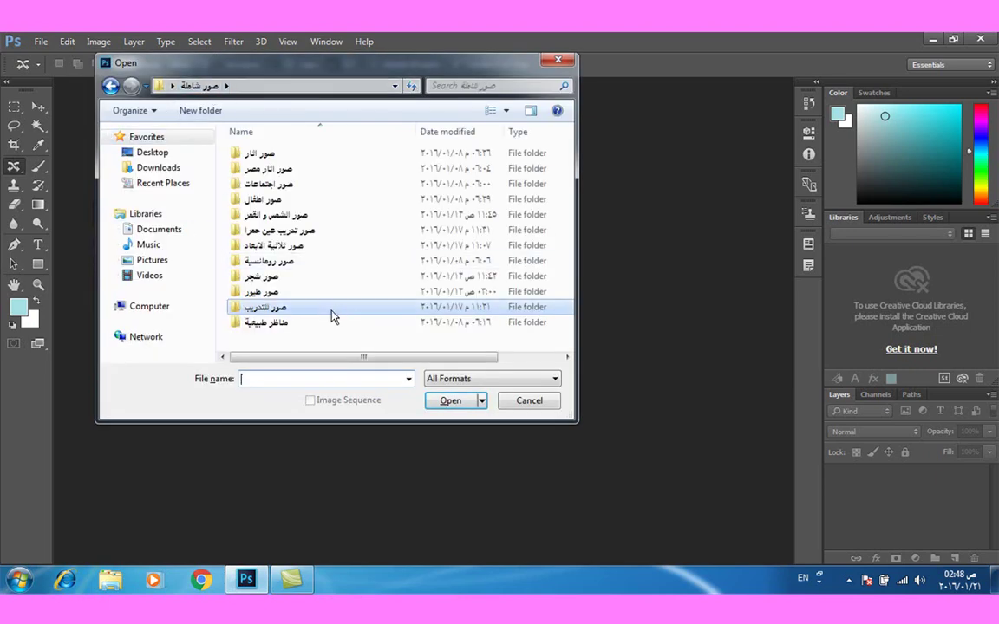
pyautogui.click(304, 232)
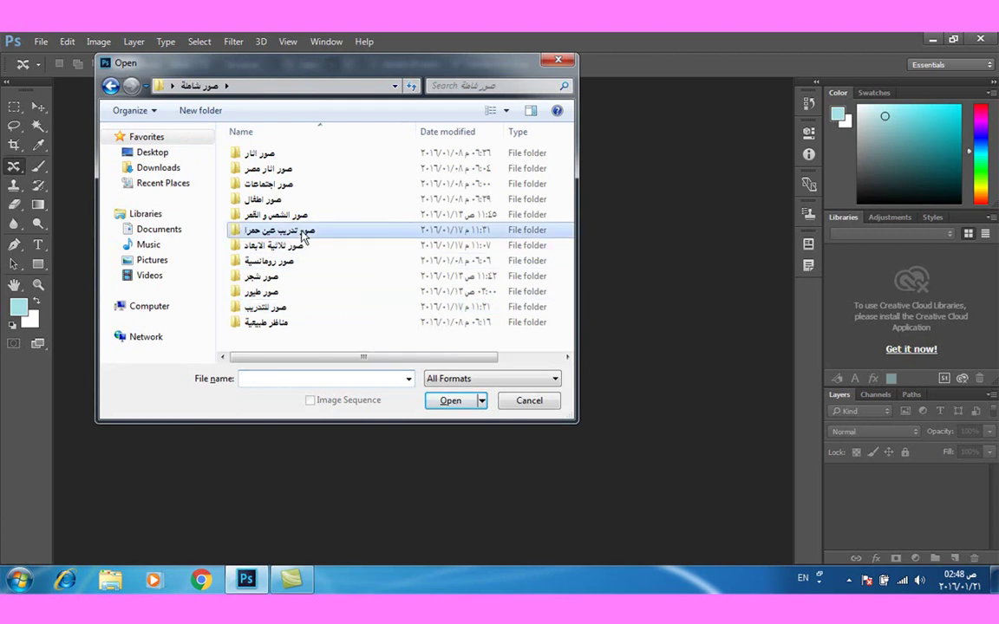
pyautogui.doubleClick(303, 232)
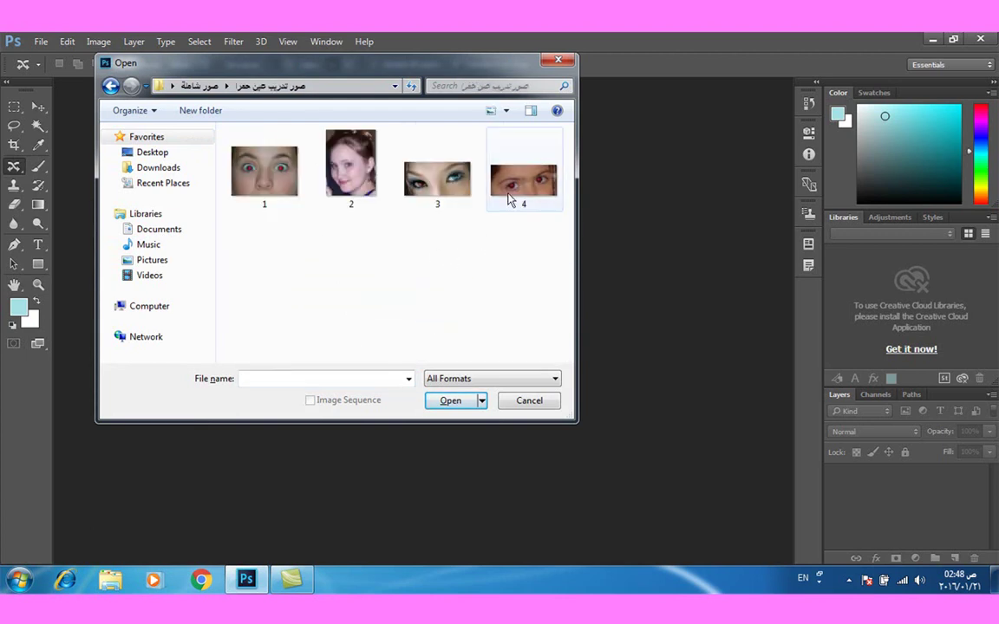
pyautogui.click(280, 182)
pyautogui.click(448, 402)
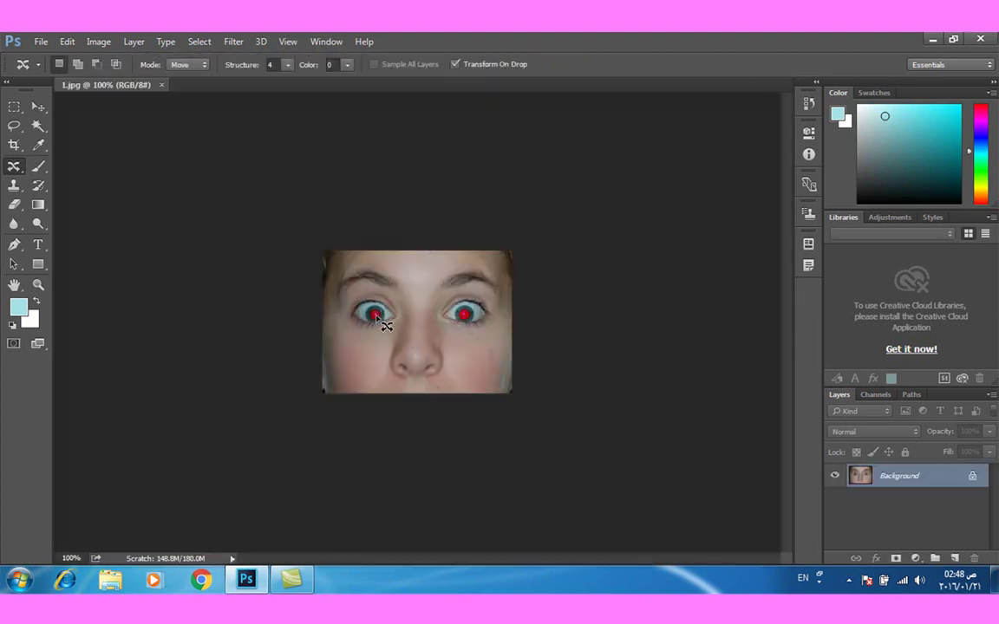
# - Choose the Red Eye Tool, test it near the right eye, and zoom the face to 300%
pyautogui.click(15, 170)
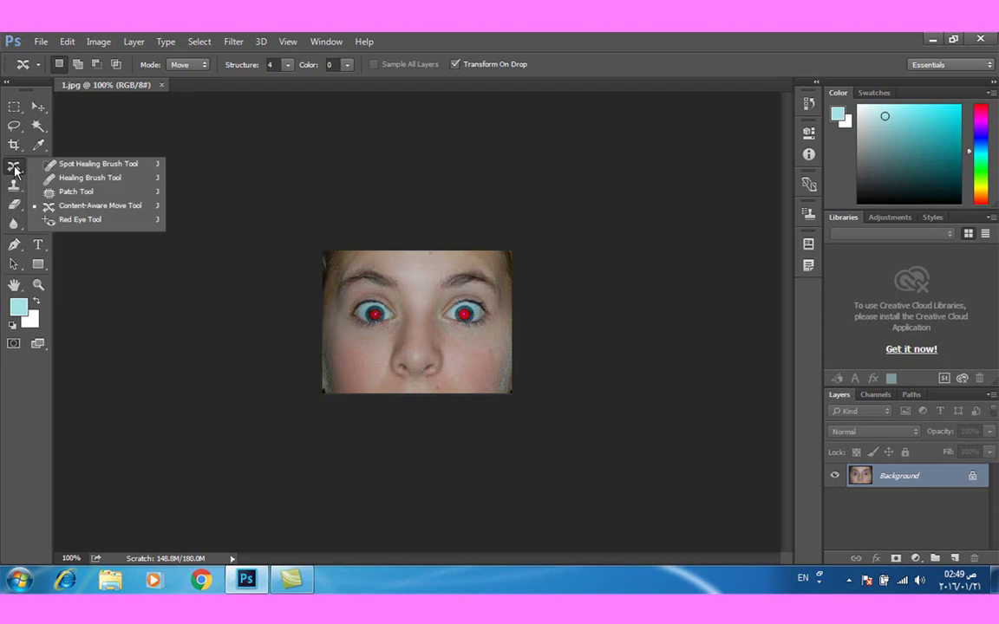
pyautogui.click(71, 222)
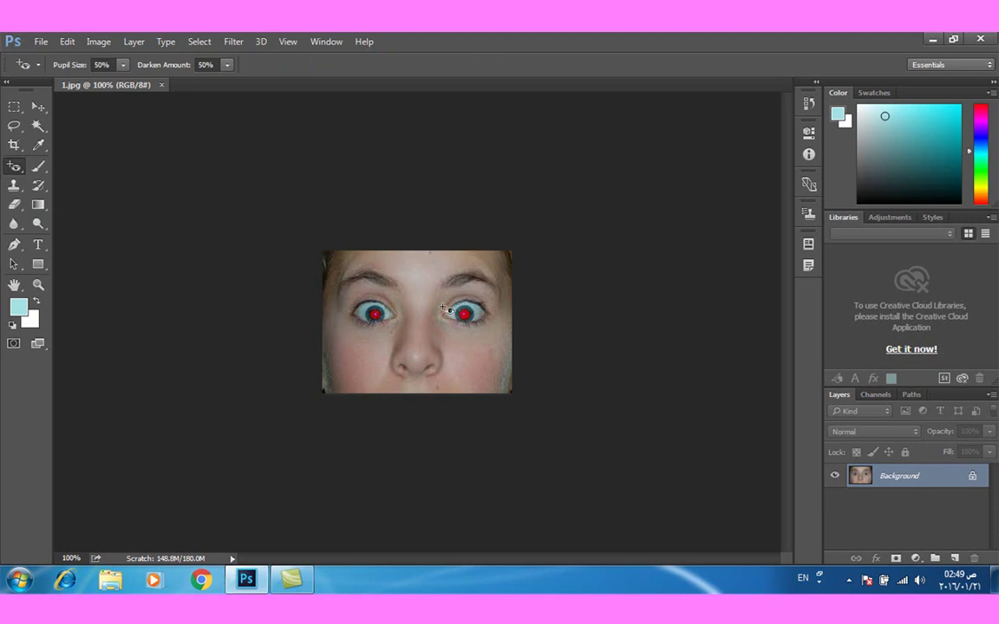
pyautogui.click(475, 317)
pyautogui.click(475, 314)
pyautogui.click(491, 341)
pyautogui.click(467, 313)
pyautogui.hotkey('ctrl', '+')
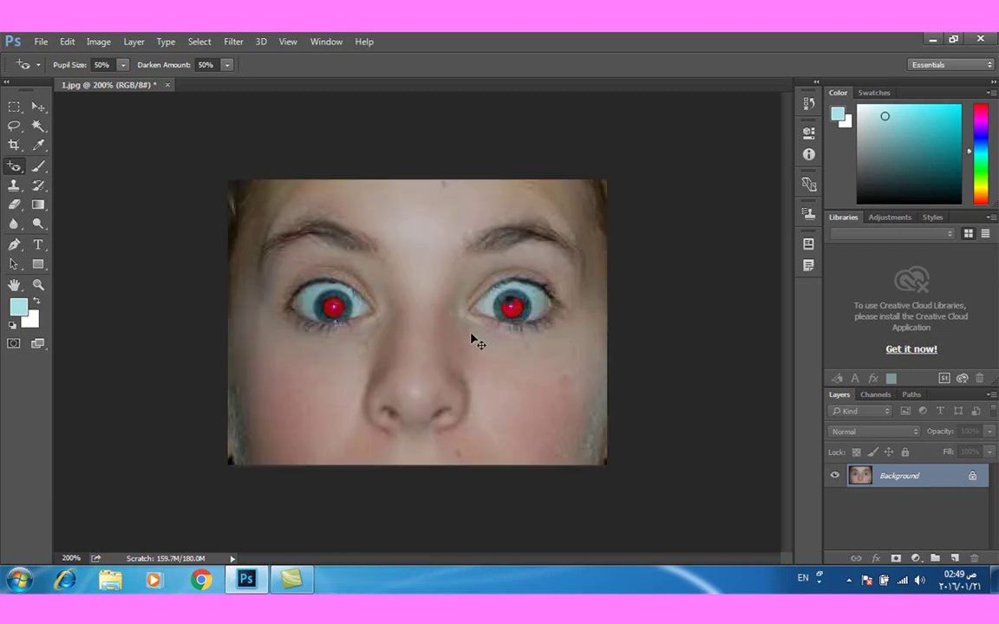
pyautogui.hotkey('ctrl', '+')
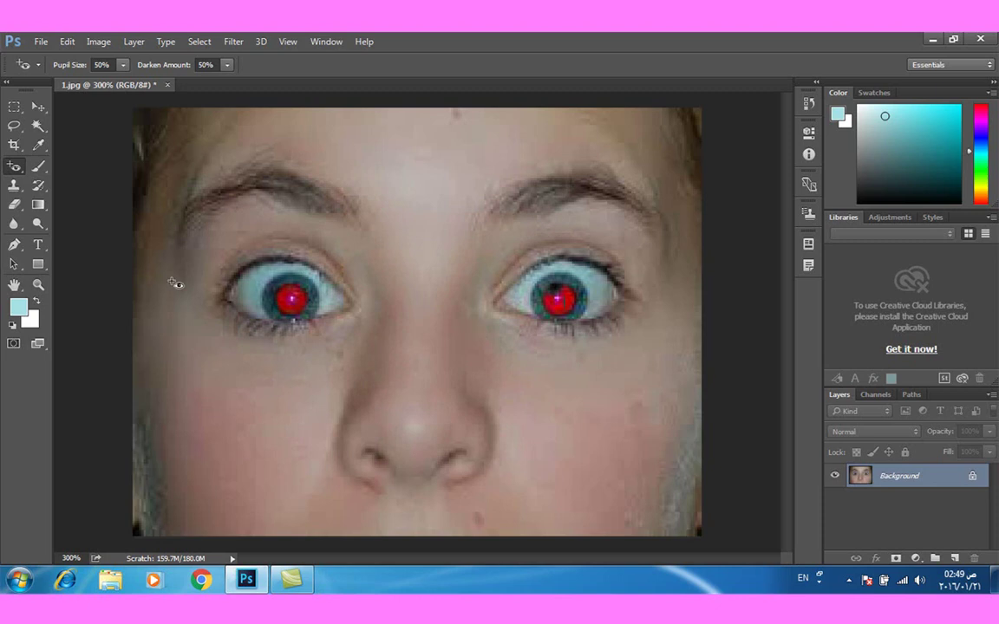
# - Darken the right-hand red pupil with two Red Eye clicks and the left-hand one with one
pyautogui.rightClick(17, 173)
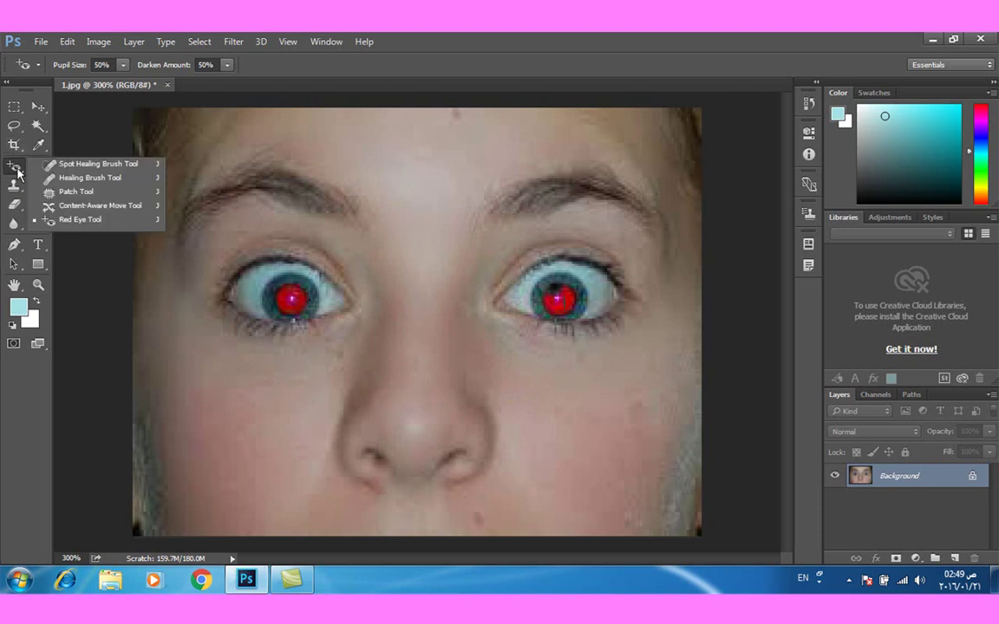
pyautogui.click(86, 220)
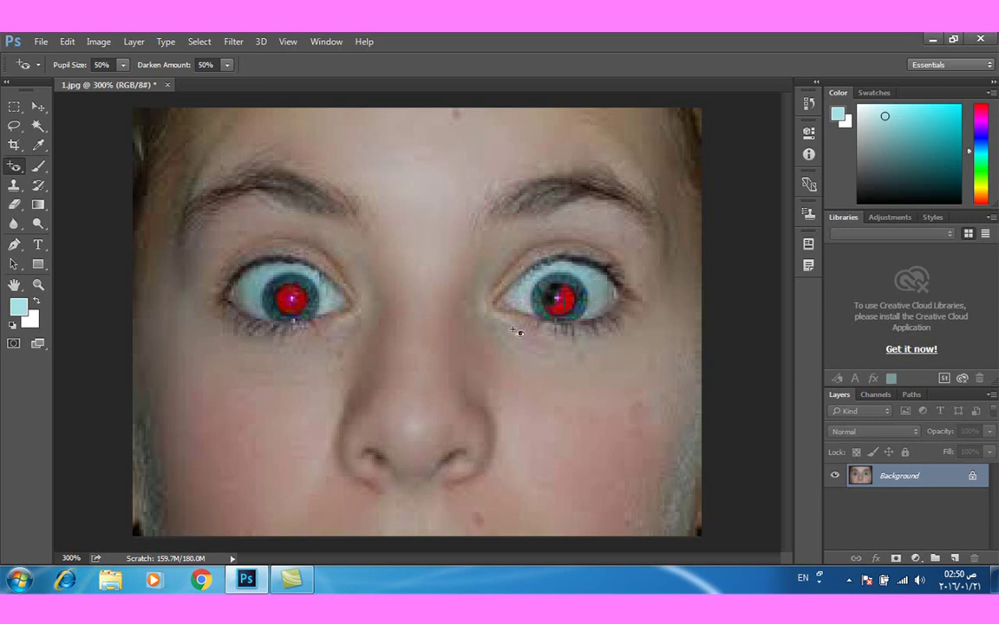
pyautogui.click(556, 304)
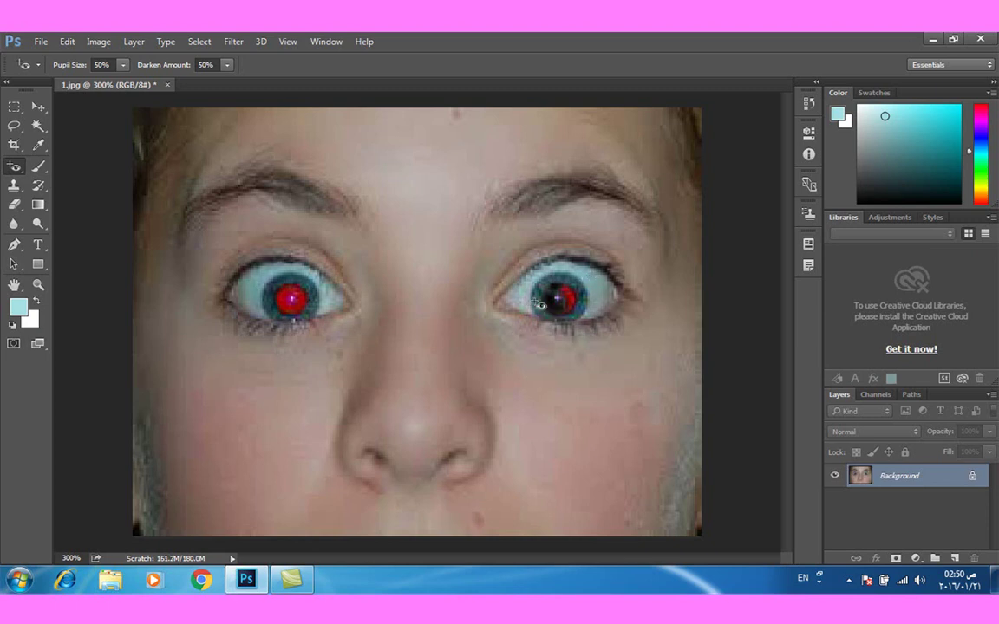
pyautogui.click(551, 299)
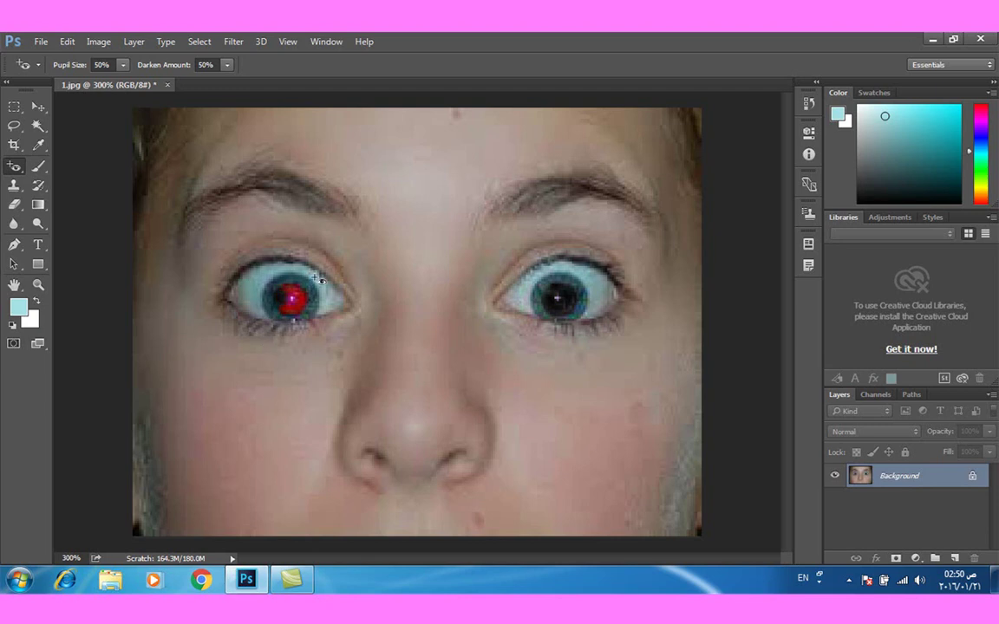
pyautogui.click(291, 298)
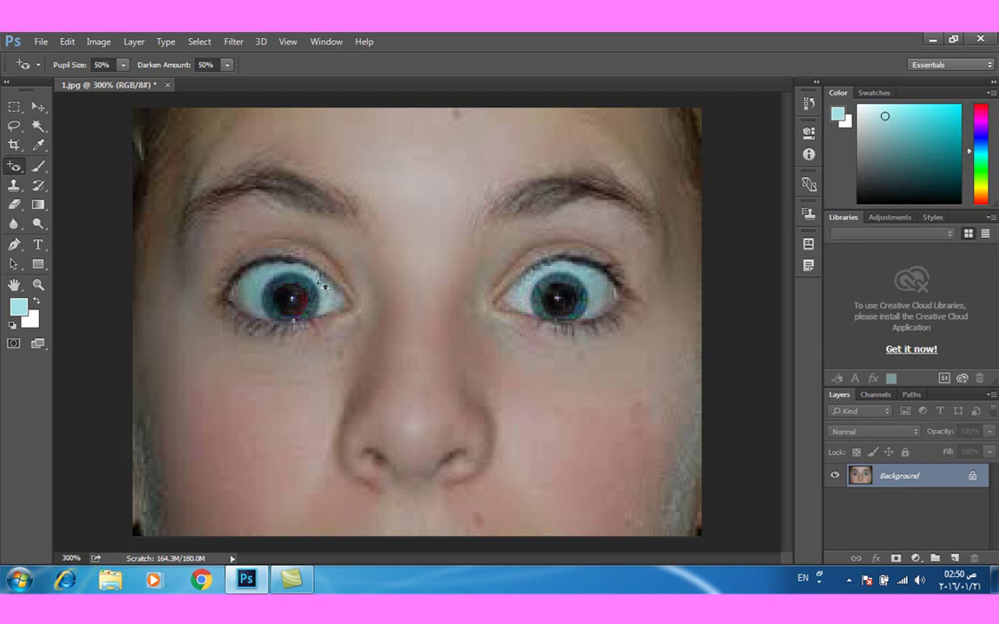